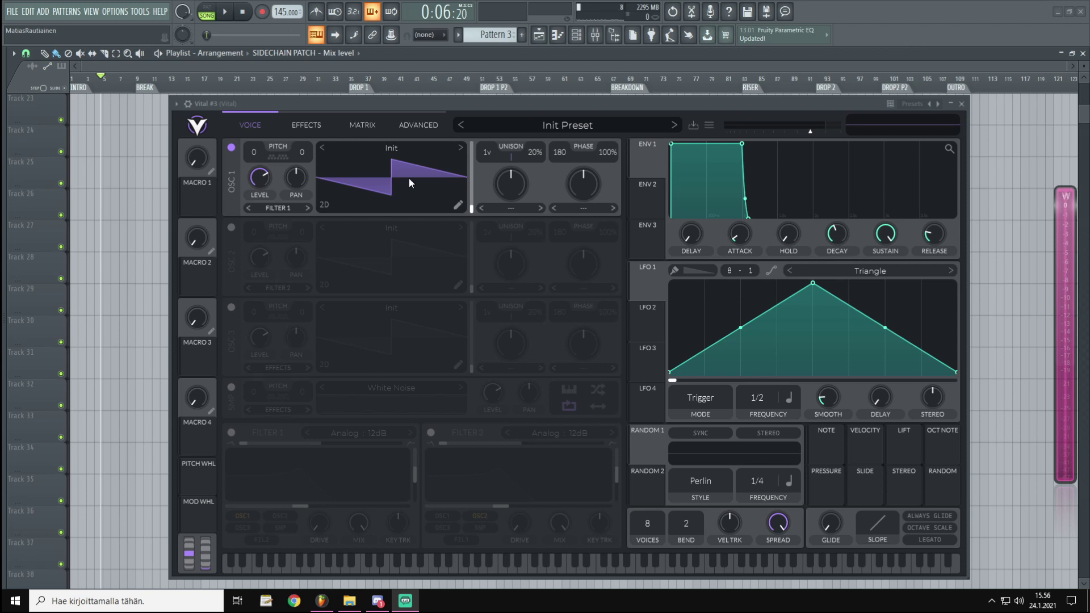
Step: Load the BLA - Last Words wavetable from Odyssey Wavetables into oscillator 1 and transpose it to -12
{"action": "left_click", "coordinate": [400, 149]}
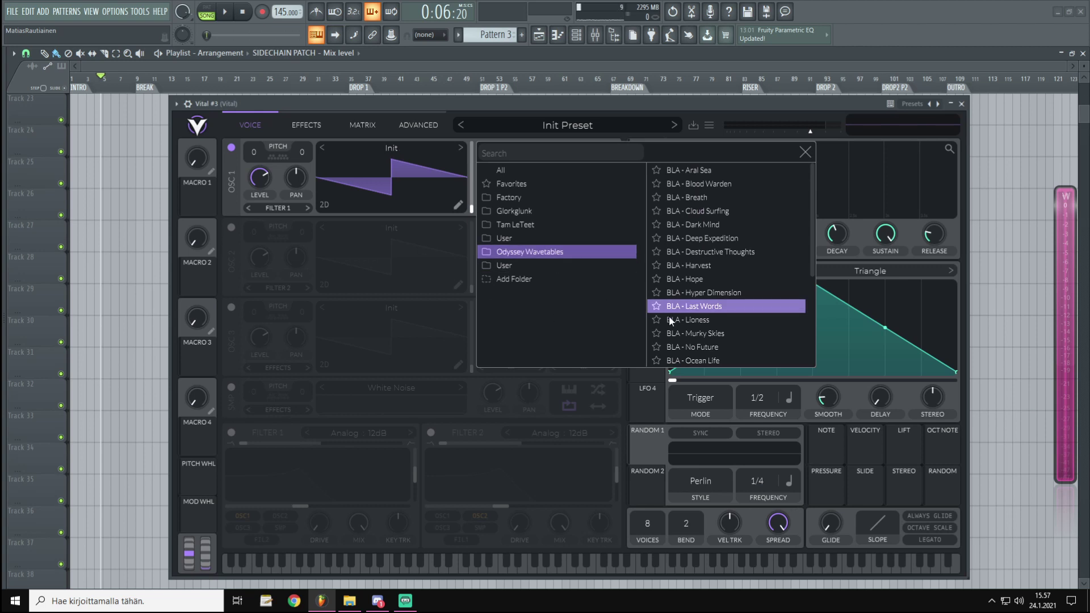
{"action": "left_click", "coordinate": [707, 308]}
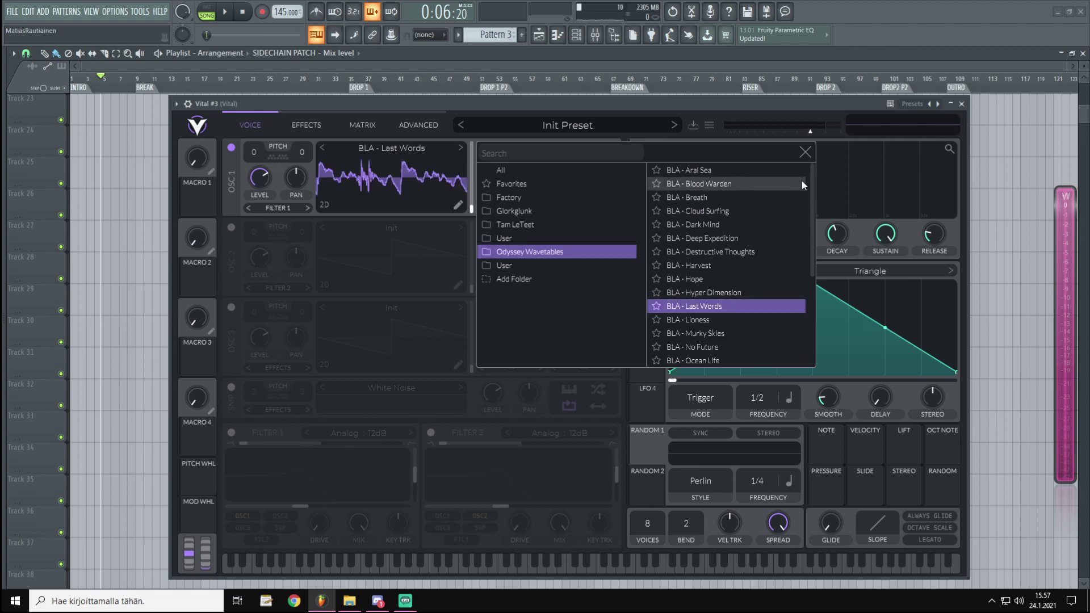
{"action": "left_click", "coordinate": [805, 153]}
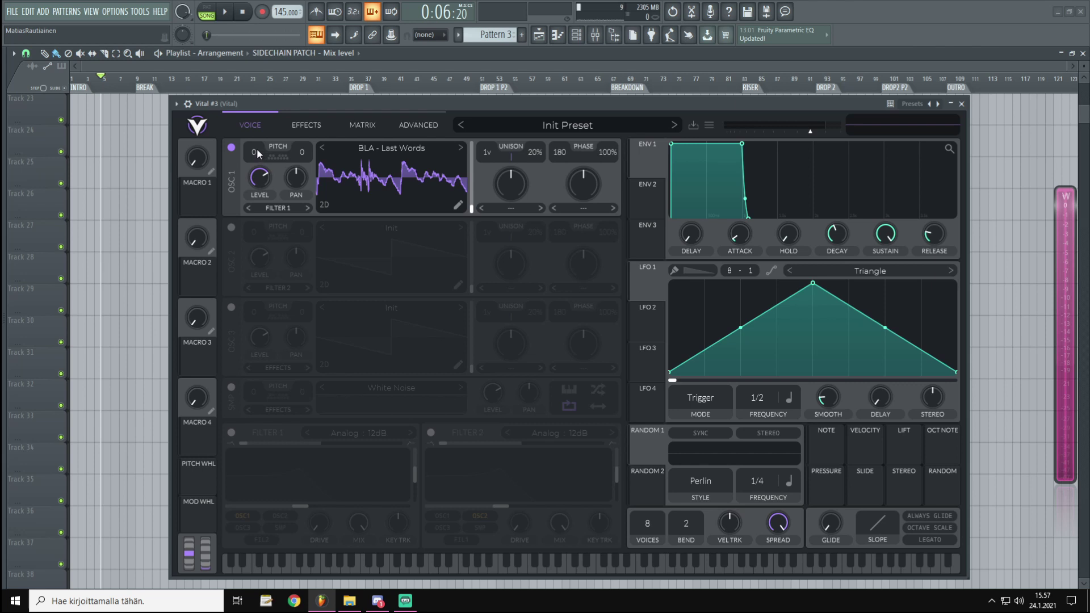
{"action": "left_click_drag", "start_coordinate": [256, 152], "coordinate": [254, 159]}
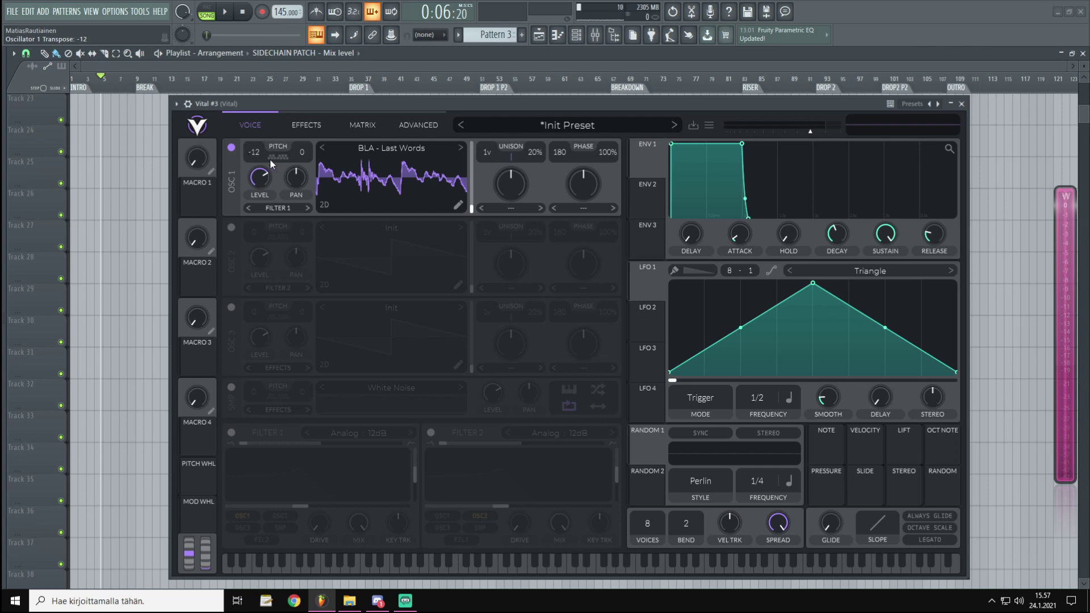
Step: Set oscillator 1's unison to 2 voices with 3% detune and apply Formant Scale with its amount below centre
{"action": "left_click_drag", "start_coordinate": [491, 152], "coordinate": [537, 183]}
{"action": "left_click", "coordinate": [505, 207]}
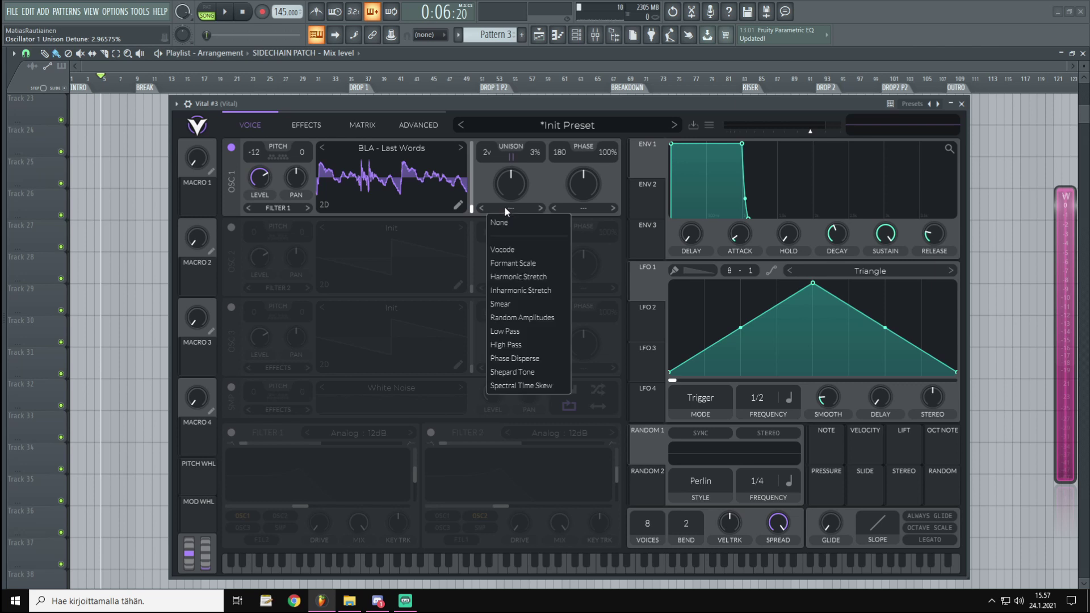
{"action": "left_click", "coordinate": [540, 192]}
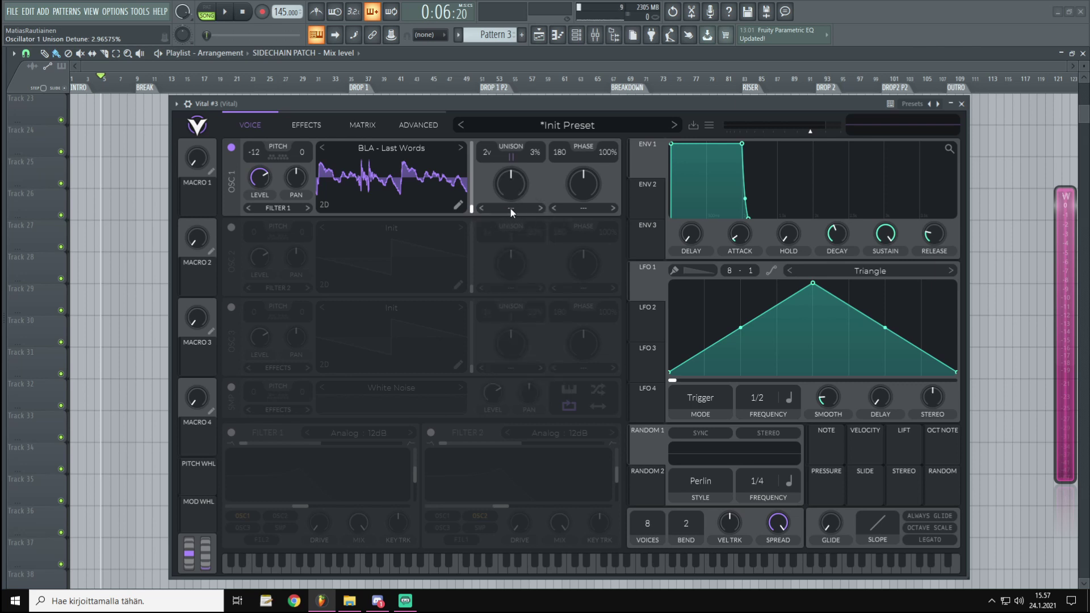
{"action": "left_click", "coordinate": [511, 210]}
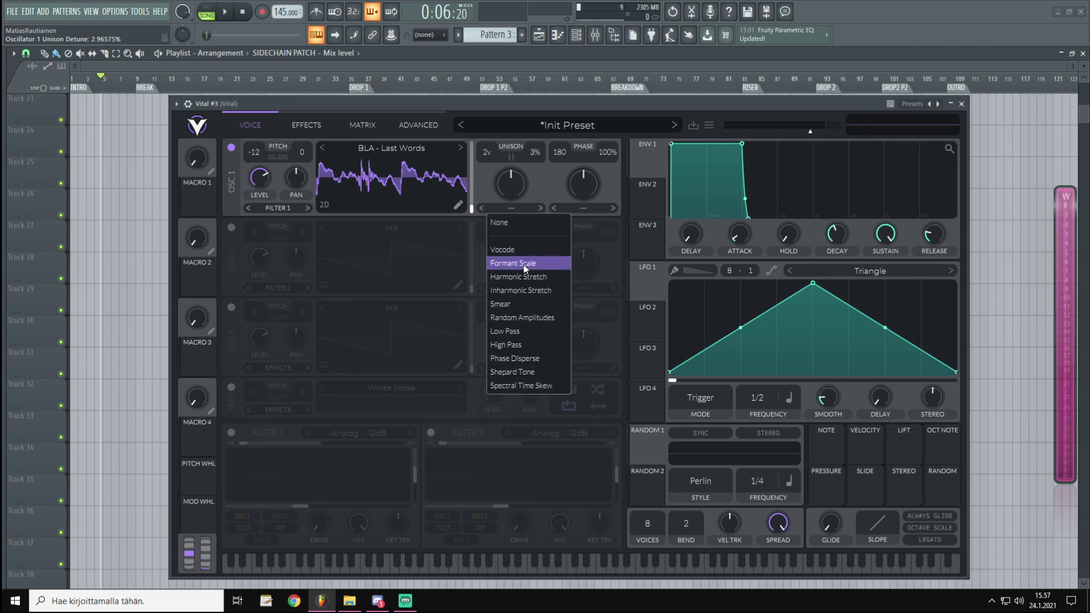
{"action": "left_click", "coordinate": [523, 265]}
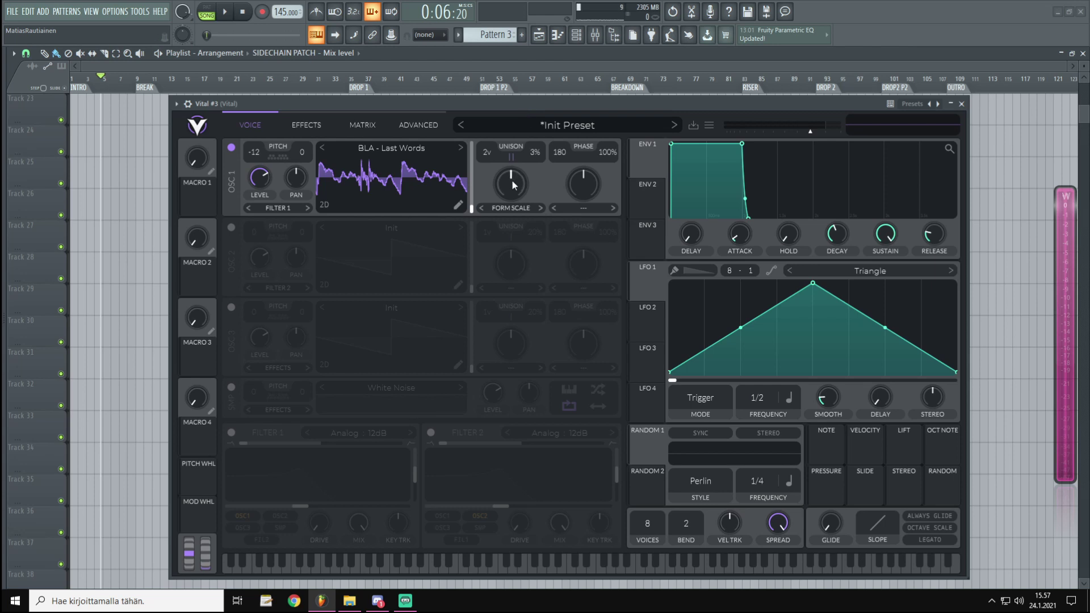
{"action": "left_click_drag", "start_coordinate": [511, 180], "coordinate": [475, 233]}
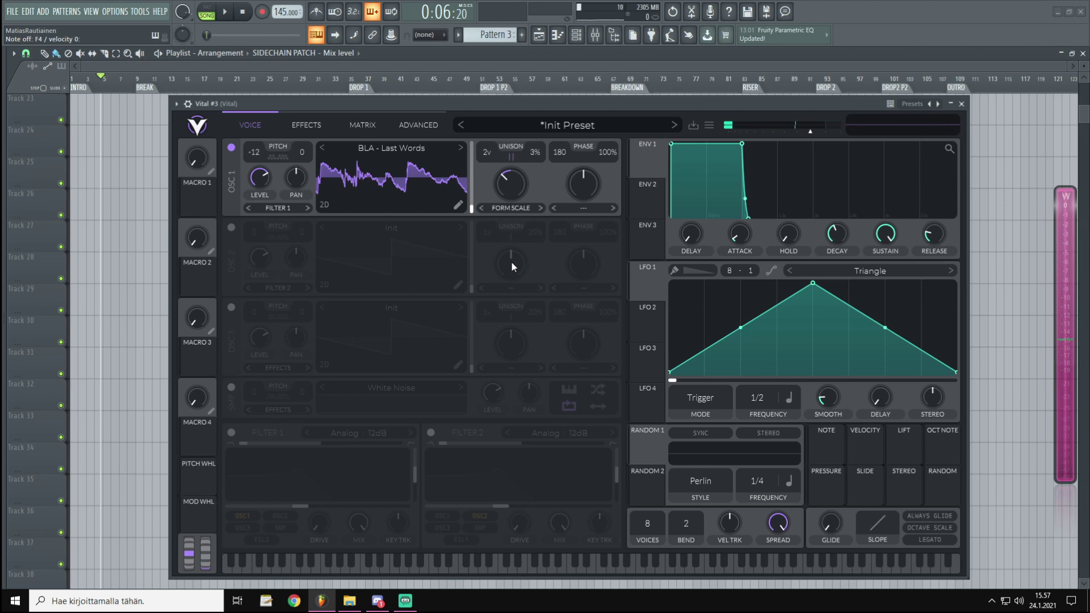
Step: Enable oscillator 2 with the factory Basic Shapes wavetable, transposed to -24 and with its level at 0
{"action": "left_click", "coordinate": [232, 227]}
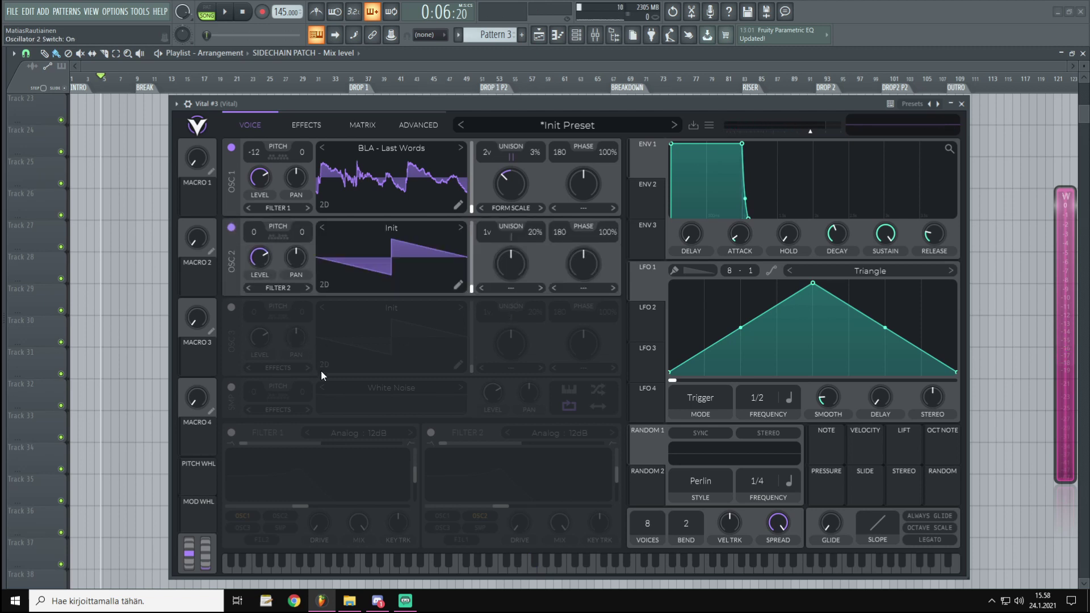
{"action": "left_click", "coordinate": [388, 230]}
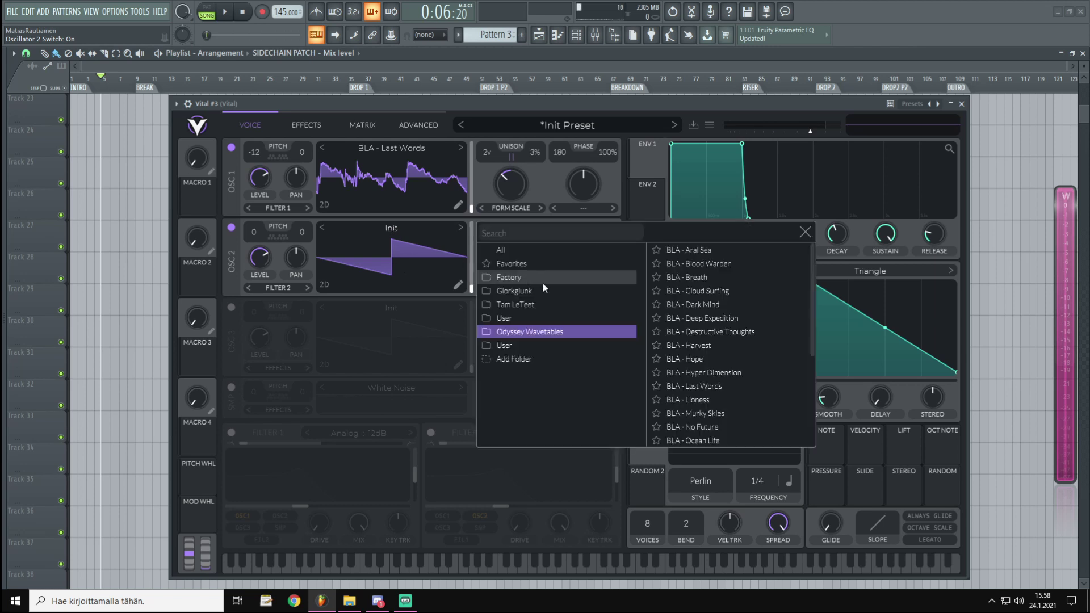
{"action": "left_click", "coordinate": [525, 251]}
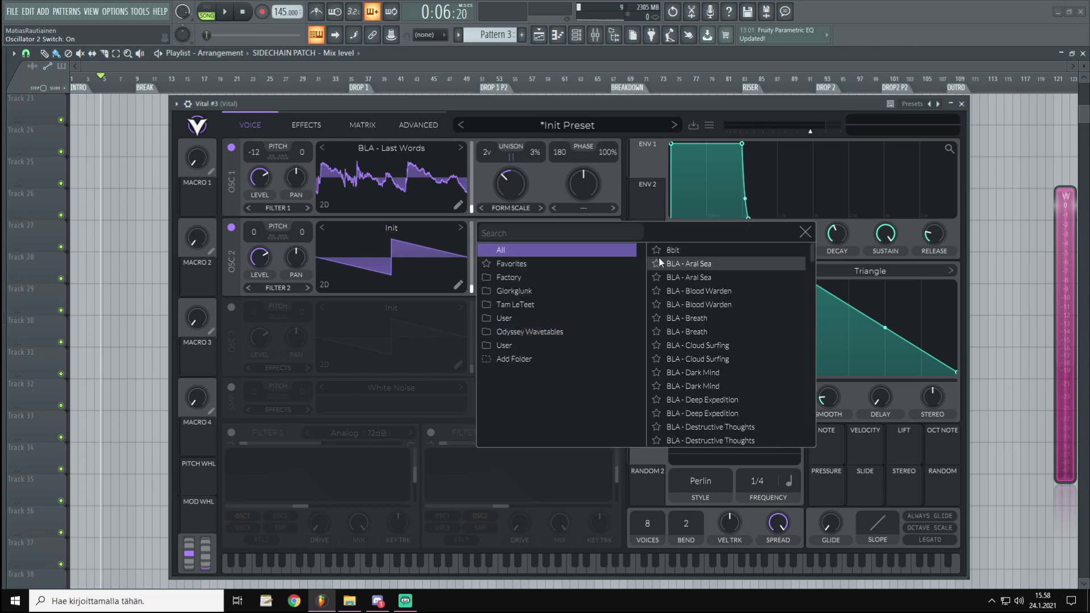
{"action": "left_click", "coordinate": [509, 278]}
{"action": "left_click", "coordinate": [704, 244]}
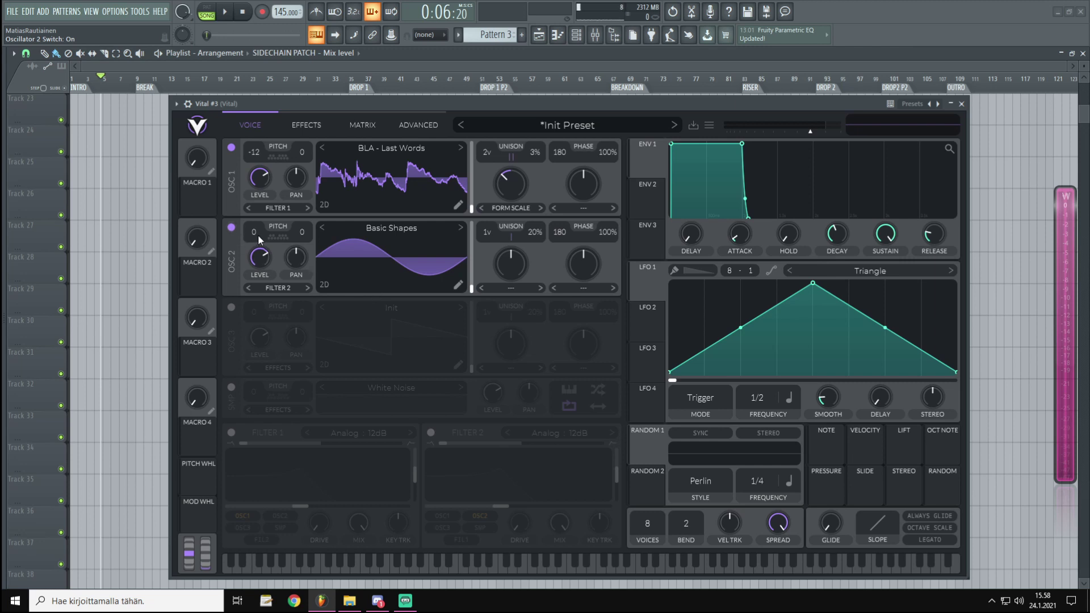
{"action": "left_click_drag", "start_coordinate": [256, 230], "coordinate": [257, 248]}
{"action": "left_click_drag", "start_coordinate": [261, 261], "coordinate": [279, 365]}
Step: Apply Inharmonic Stretch slightly above centre to oscillator 2 and set its wave frame to about 140
{"action": "left_click", "coordinate": [509, 288]}
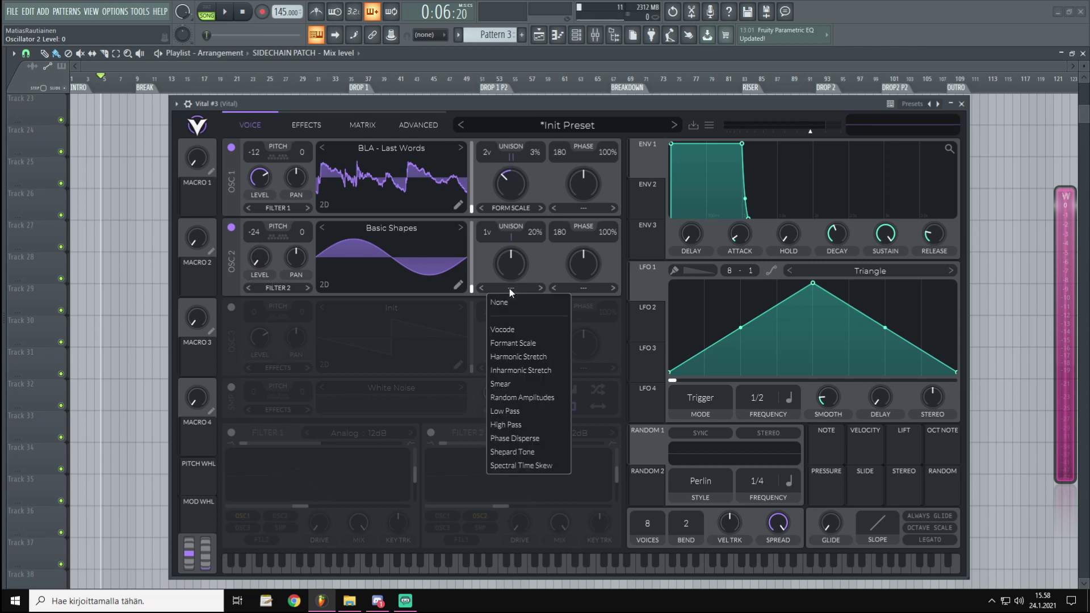
{"action": "left_click", "coordinate": [518, 371]}
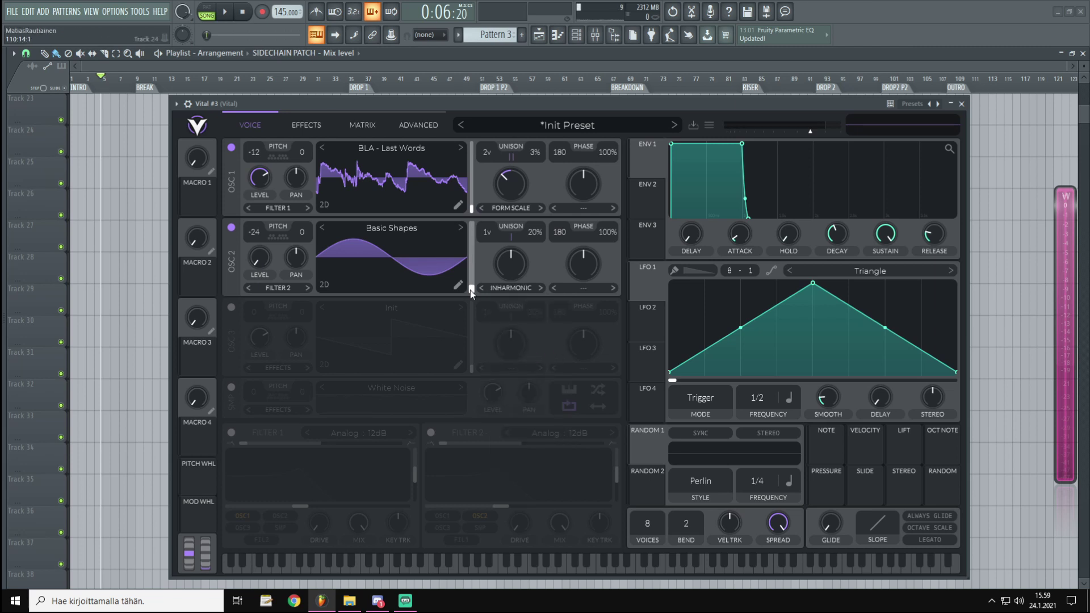
{"action": "mouse_move", "coordinate": [469, 291]}
{"action": "left_click_drag", "start_coordinate": [468, 291], "coordinate": [479, 250]}
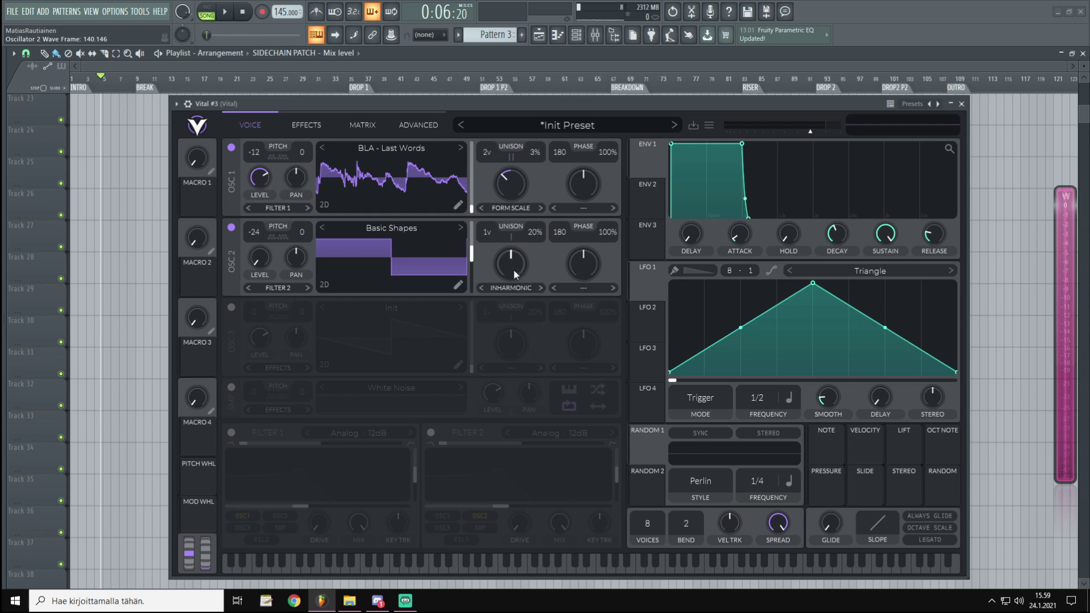
{"action": "left_click_drag", "start_coordinate": [513, 270], "coordinate": [514, 263]}
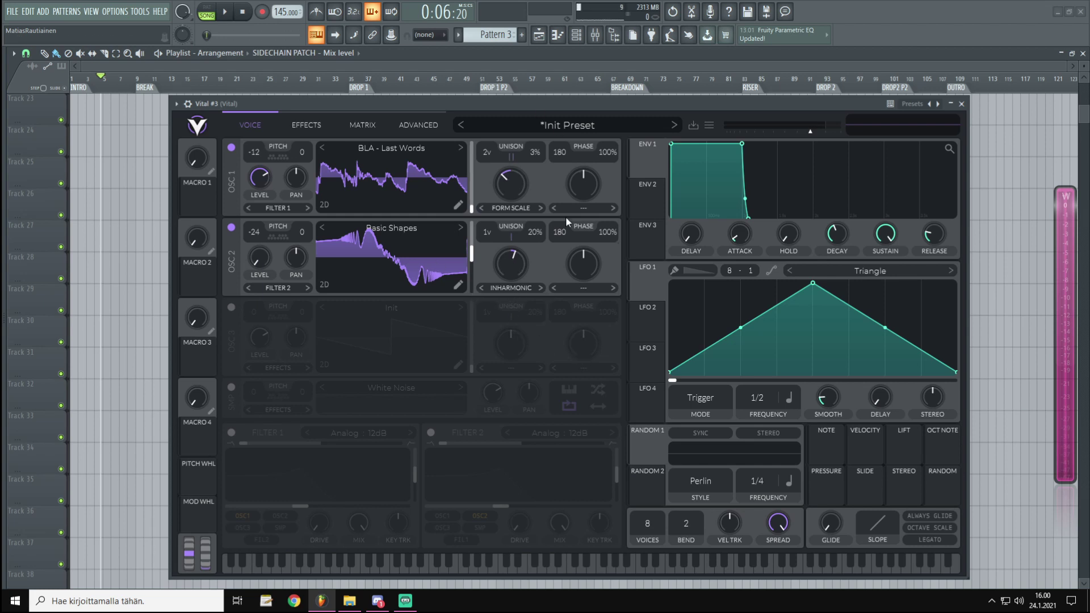
Step: Apply FM Osc 2 to oscillator 1 and raise the FM amount to about a quarter
{"action": "left_click", "coordinate": [582, 206]}
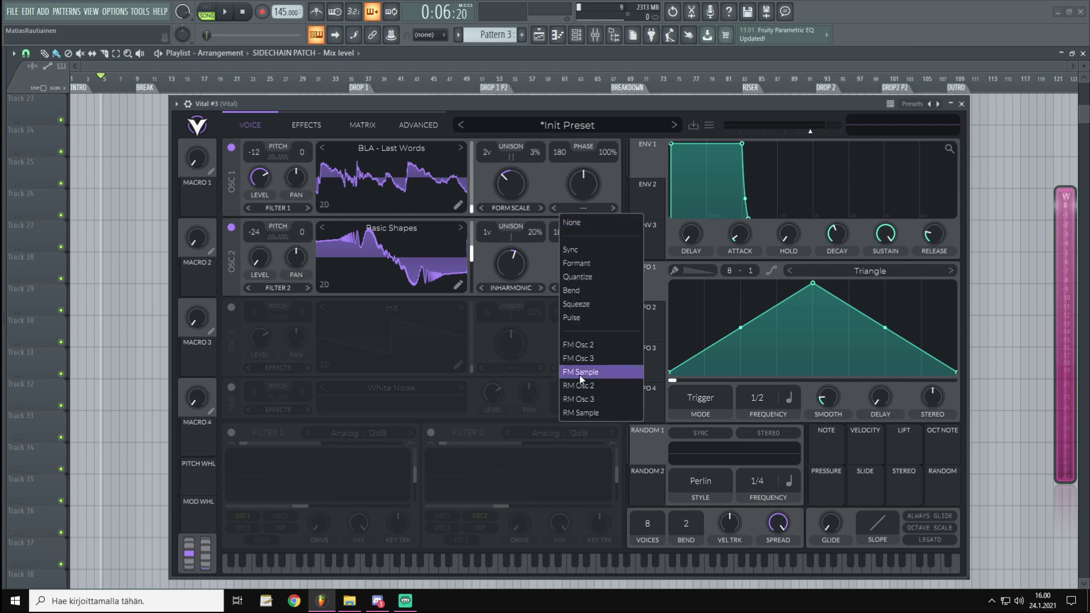
{"action": "left_click", "coordinate": [589, 346]}
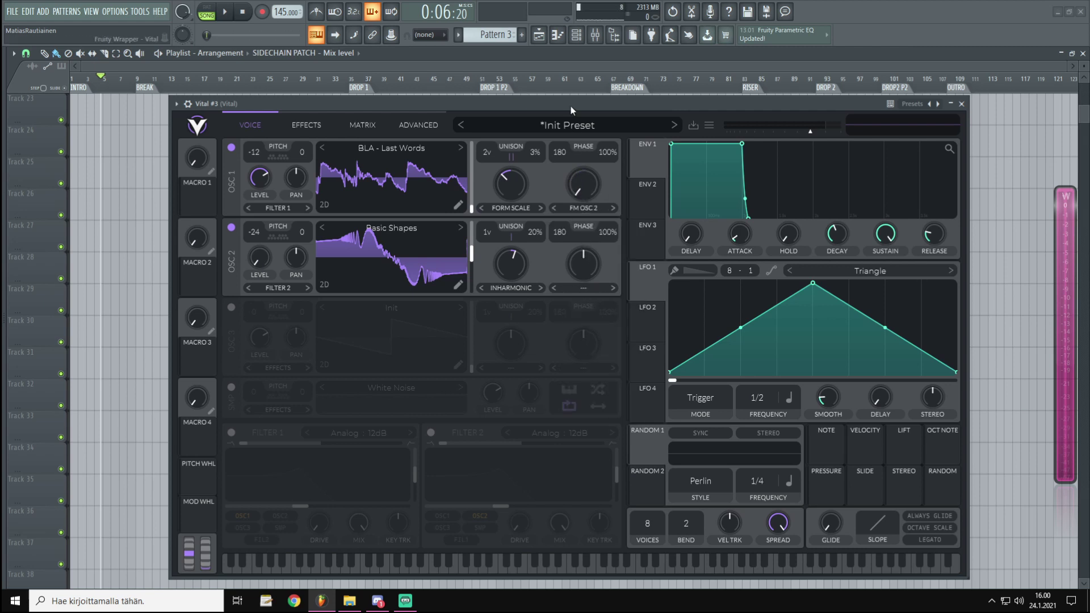
{"action": "scroll", "coordinate": [587, 190], "scroll_direction": "up", "scroll_amount": 1}
{"action": "left_click_drag", "start_coordinate": [587, 189], "coordinate": [583, 154]}
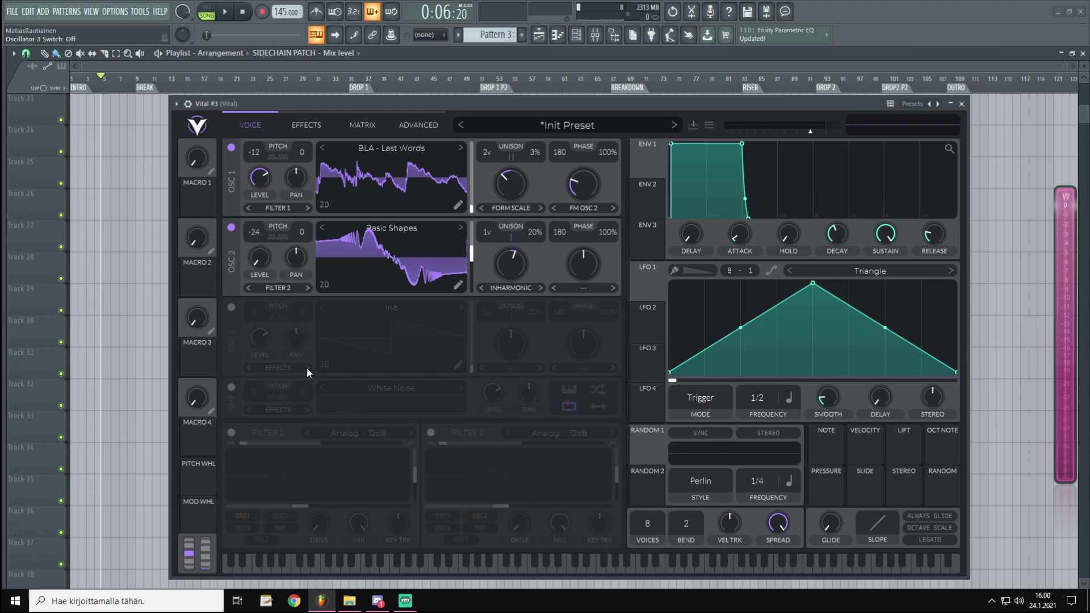
Step: Enable oscillator 3 and load the factory Basic Shapes wavetable into it
{"action": "left_click", "coordinate": [230, 308]}
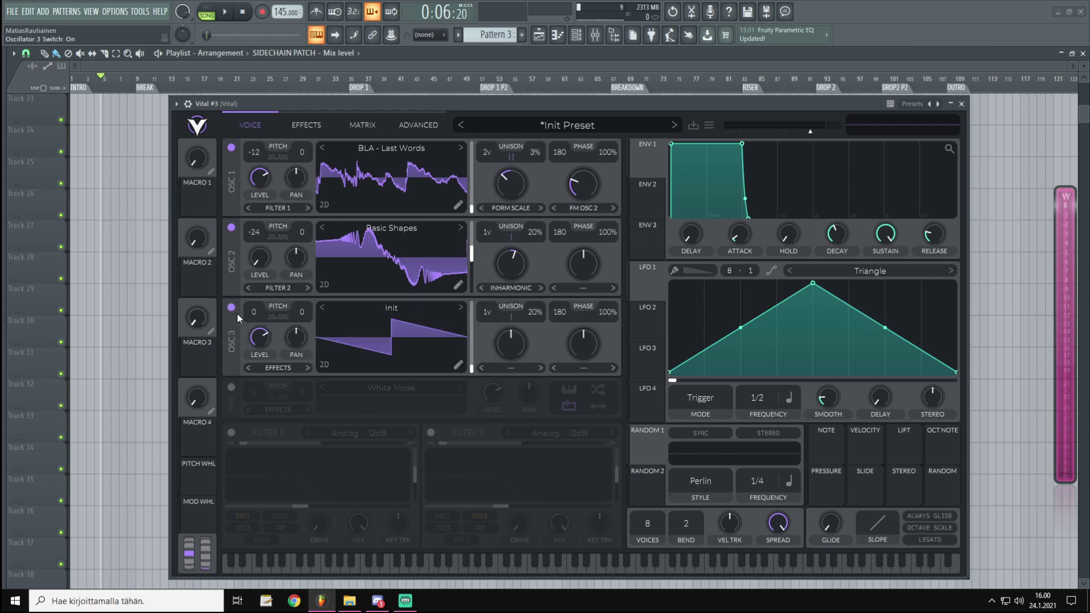
{"action": "left_click", "coordinate": [398, 308]}
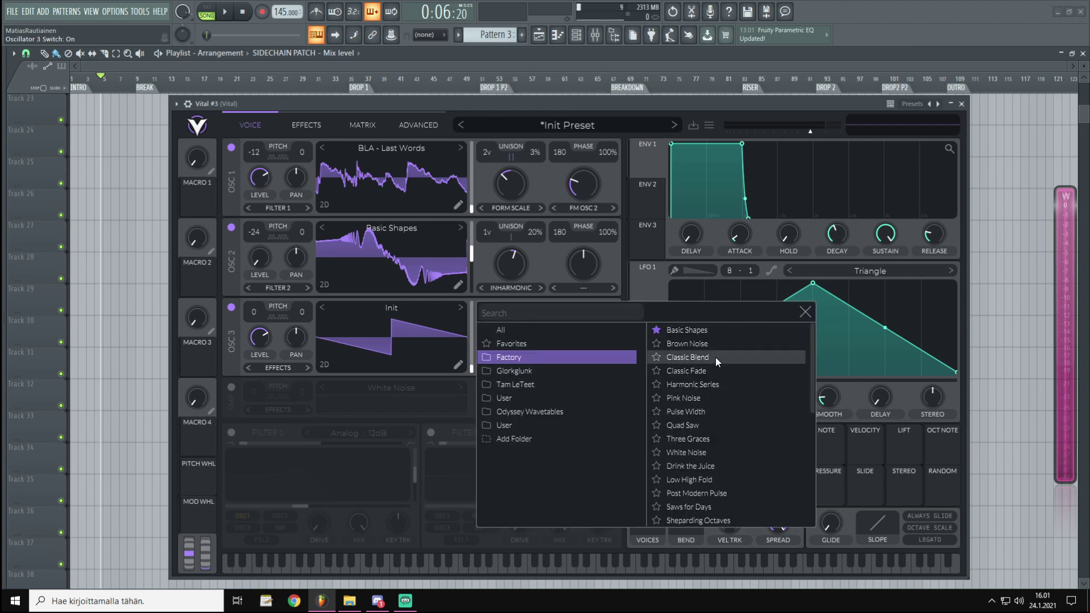
{"action": "left_click", "coordinate": [698, 333]}
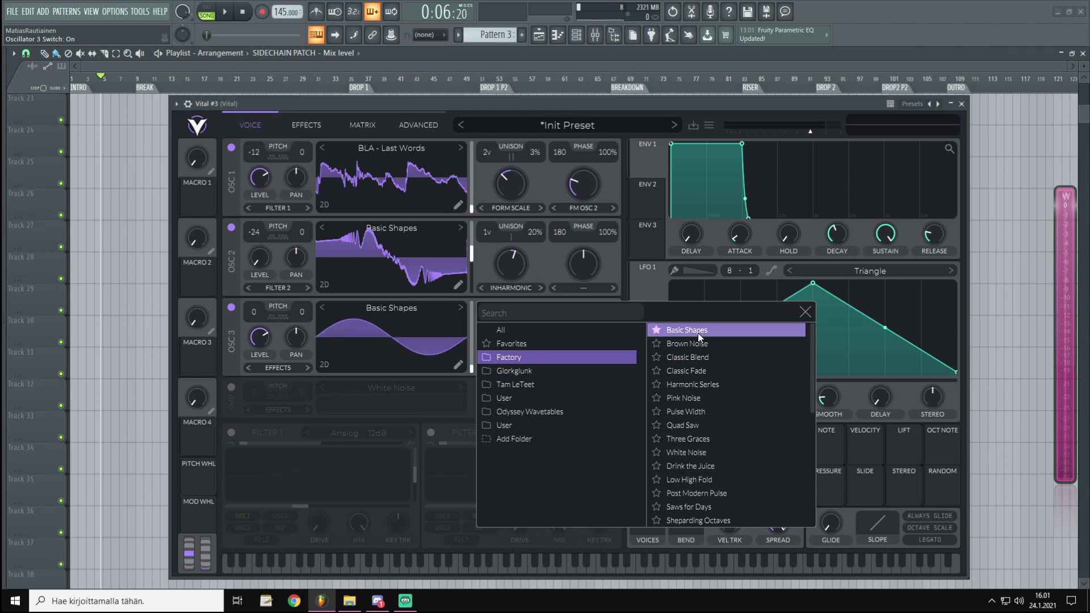
{"action": "left_click", "coordinate": [806, 311]}
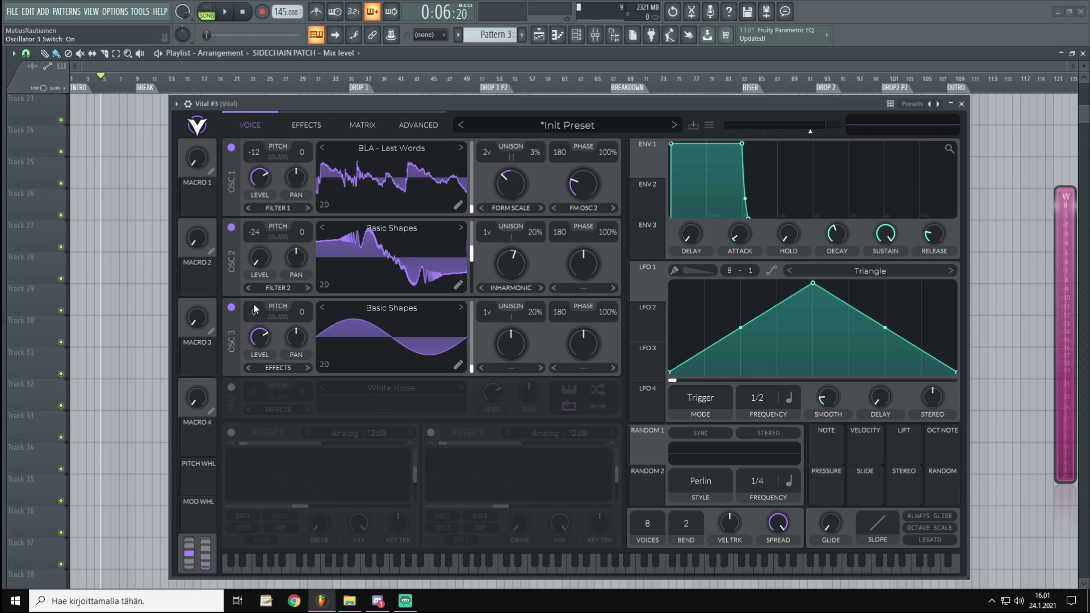
Step: Transpose oscillator 3 to -24 and route its output to Direct Out
{"action": "left_click_drag", "start_coordinate": [254, 312], "coordinate": [254, 332]}
{"action": "left_click", "coordinate": [281, 367]}
{"action": "left_click", "coordinate": [277, 432]}
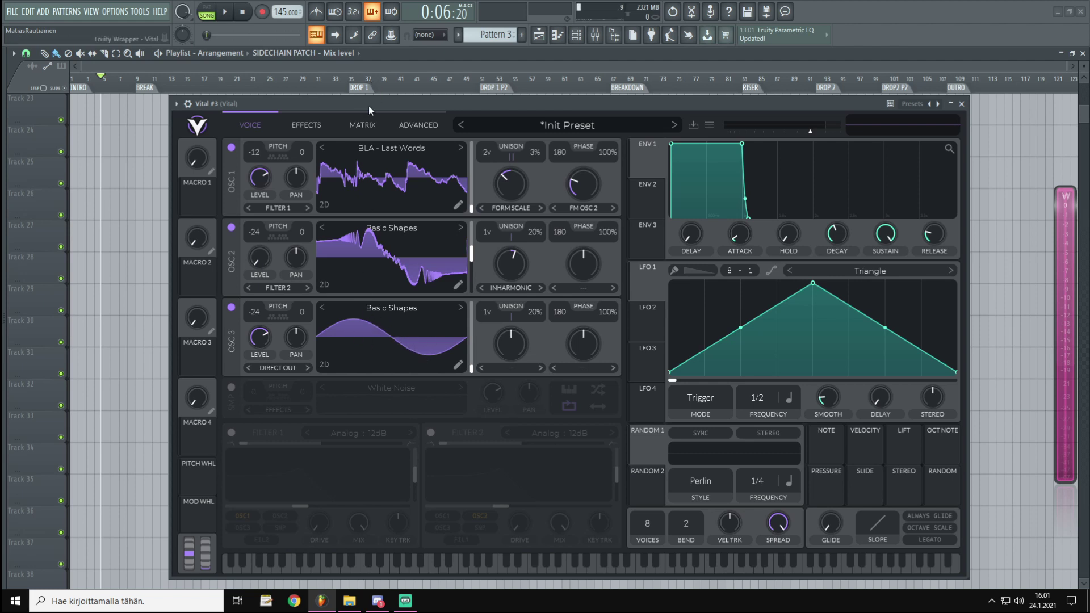
Step: Play a few test notes to listen to the combined sound of the three oscillators
{"action": "key", "text": "b"}
{"action": "key", "text": "v"}
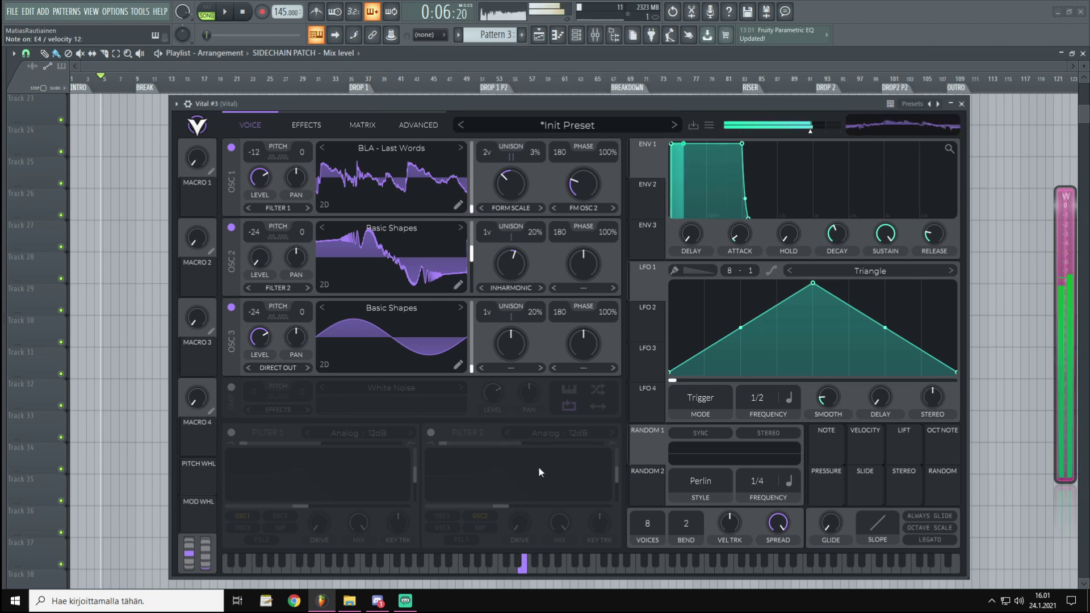
{"action": "key", "text": "z"}
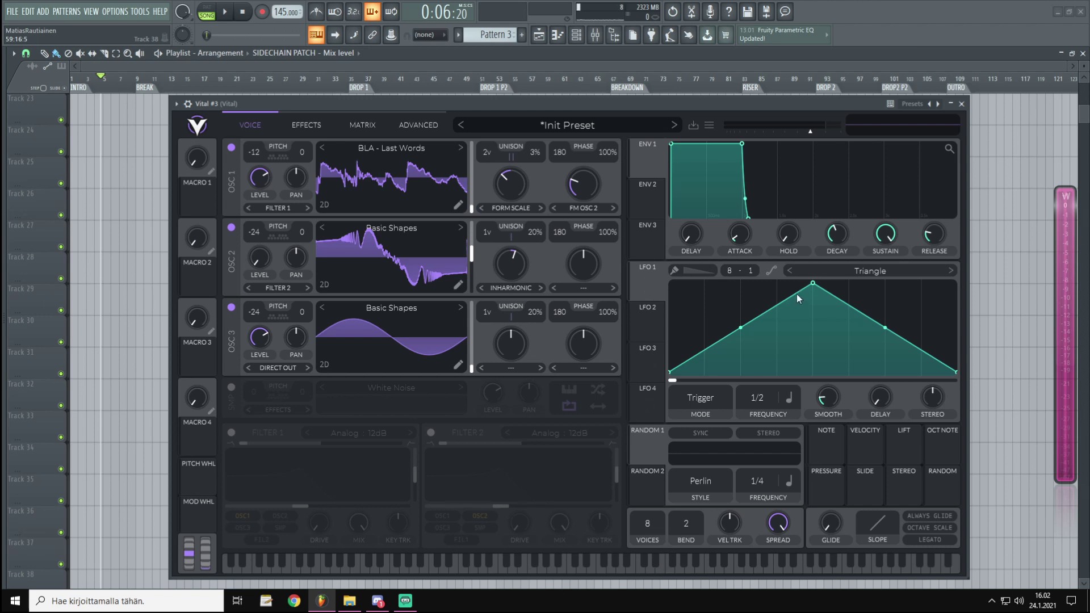
Step: Reshape LFO 1 by moving its peak close to the end of the cycle and bowing the rising curve upward
{"action": "left_click_drag", "start_coordinate": [813, 284], "coordinate": [876, 257]}
{"action": "left_click_drag", "start_coordinate": [908, 248], "coordinate": [921, 261]}
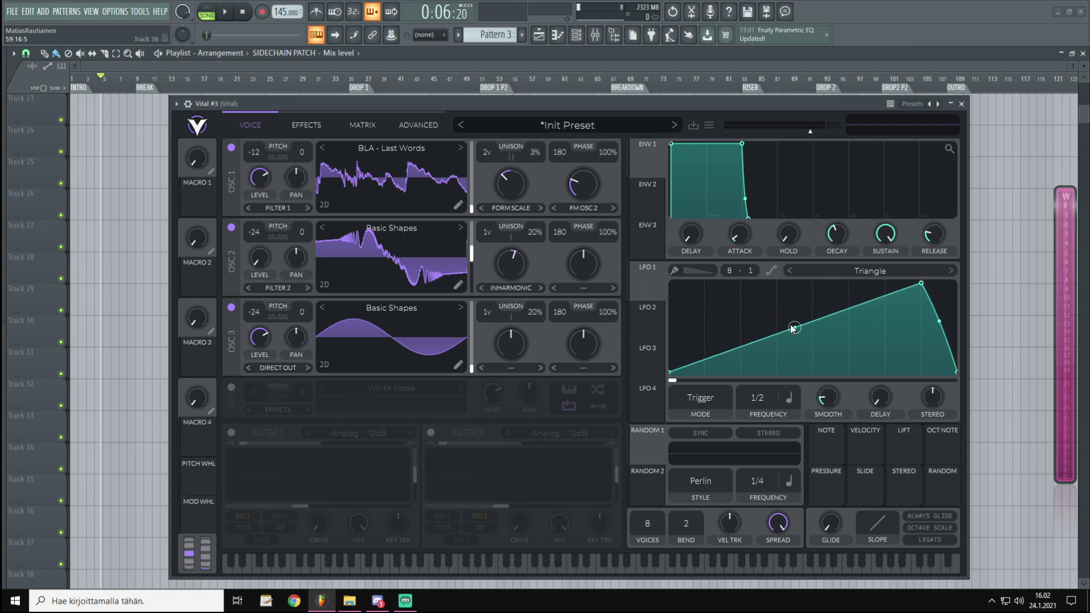
{"action": "left_click_drag", "start_coordinate": [792, 327], "coordinate": [785, 289]}
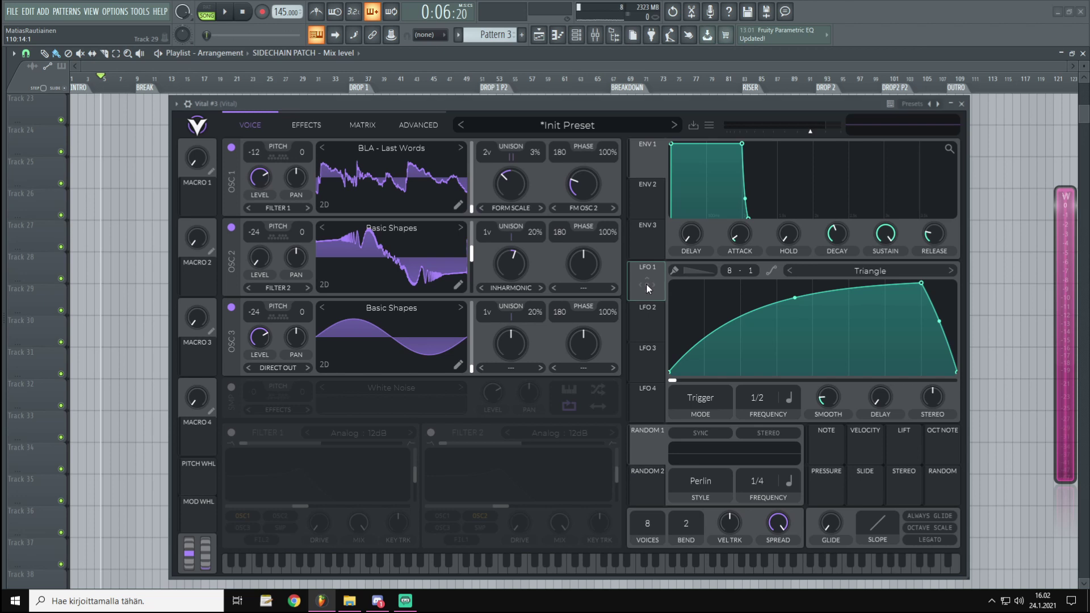
Step: Modulate the levels of oscillators 1 and 3 with LFO 1, setting both base levels to 0
{"action": "left_click_drag", "start_coordinate": [646, 288], "coordinate": [260, 266]}
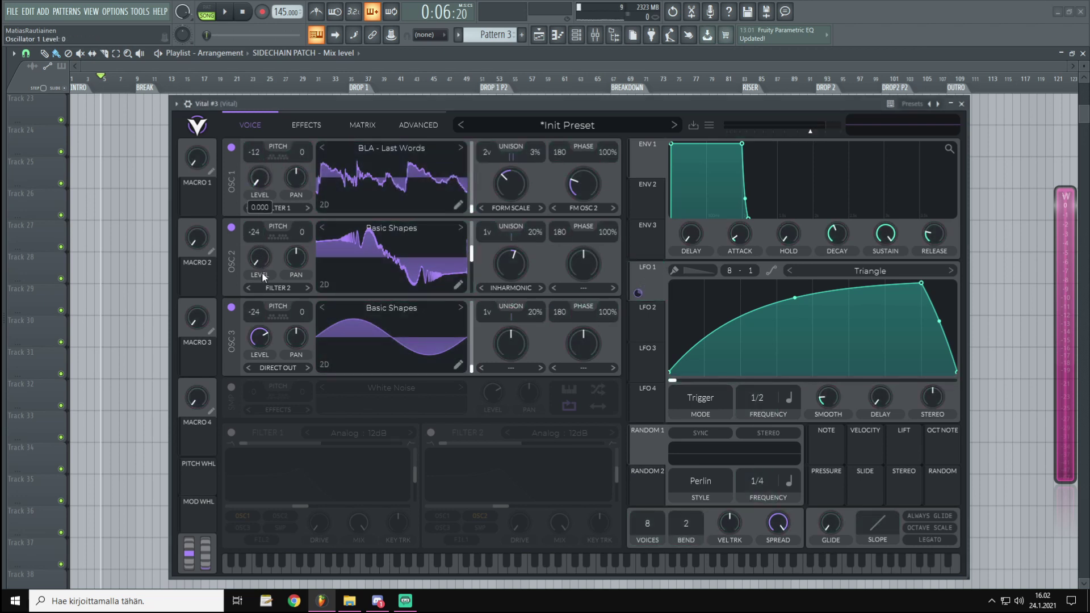
{"action": "left_click_drag", "start_coordinate": [259, 207], "coordinate": [262, 190]}
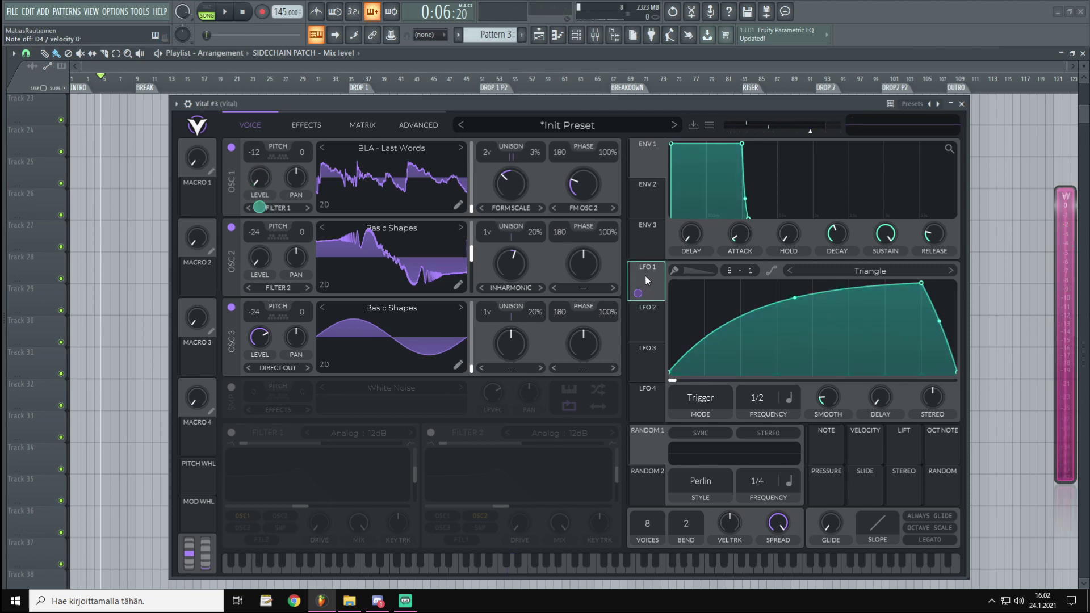
{"action": "left_click_drag", "start_coordinate": [638, 293], "coordinate": [250, 429]}
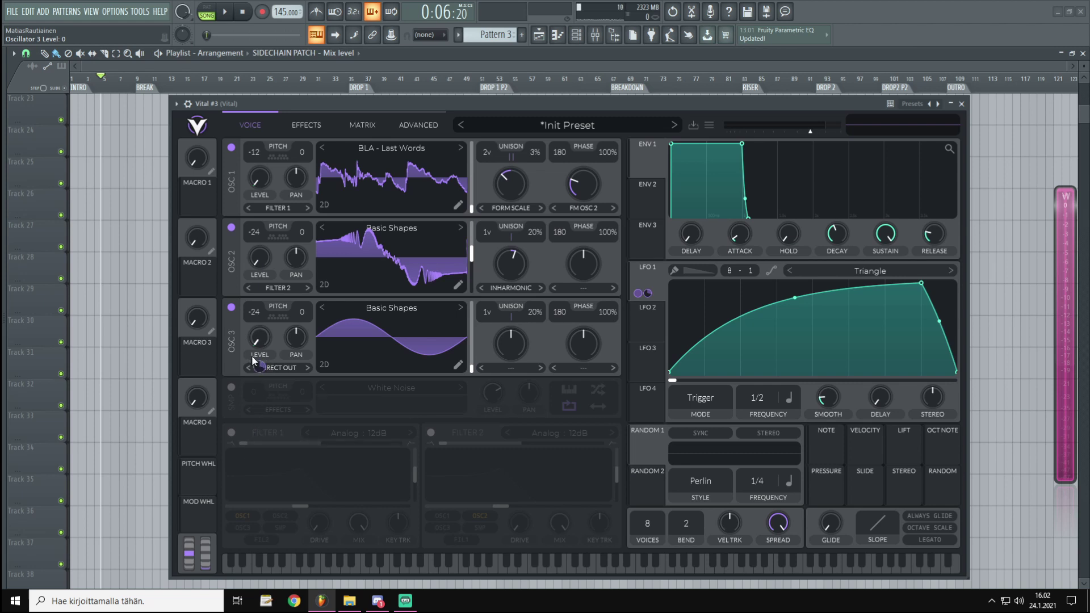
{"action": "left_click_drag", "start_coordinate": [264, 366], "coordinate": [260, 347]}
{"action": "key", "text": "x"}
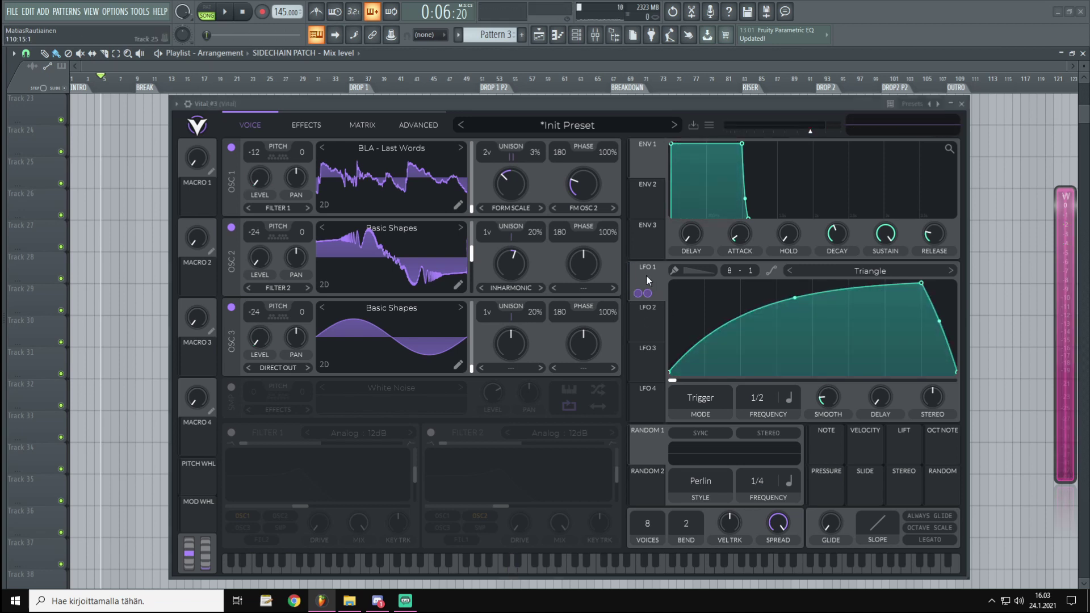
Step: Modulate oscillator 1's wavetable position with LFO 1, reduce the modulation amount below full range, and play a test note
{"action": "left_click_drag", "start_coordinate": [645, 281], "coordinate": [449, 190]}
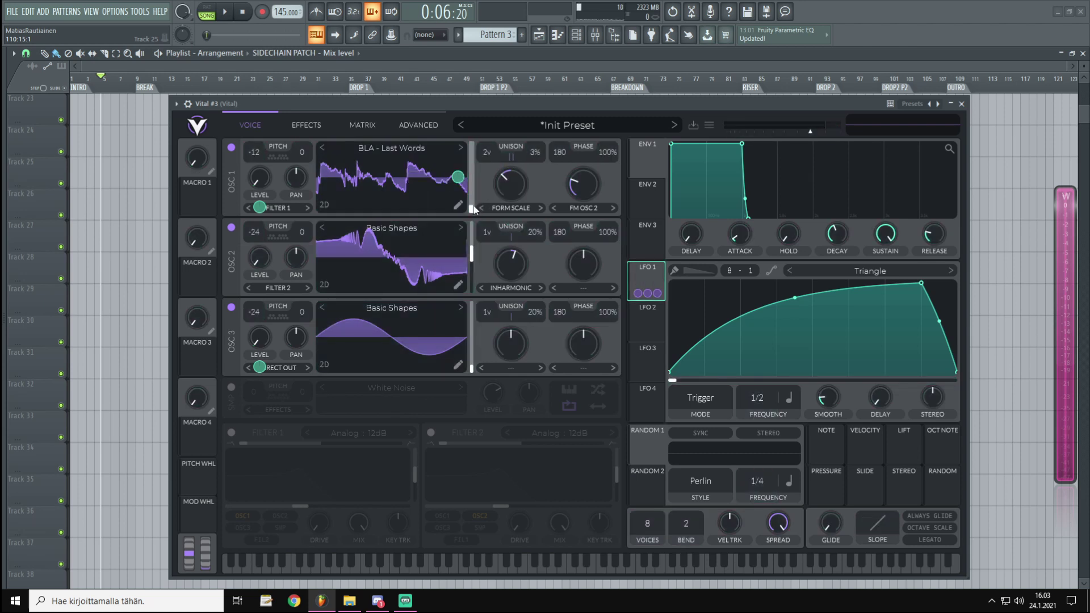
{"action": "mouse_move", "coordinate": [458, 179]}
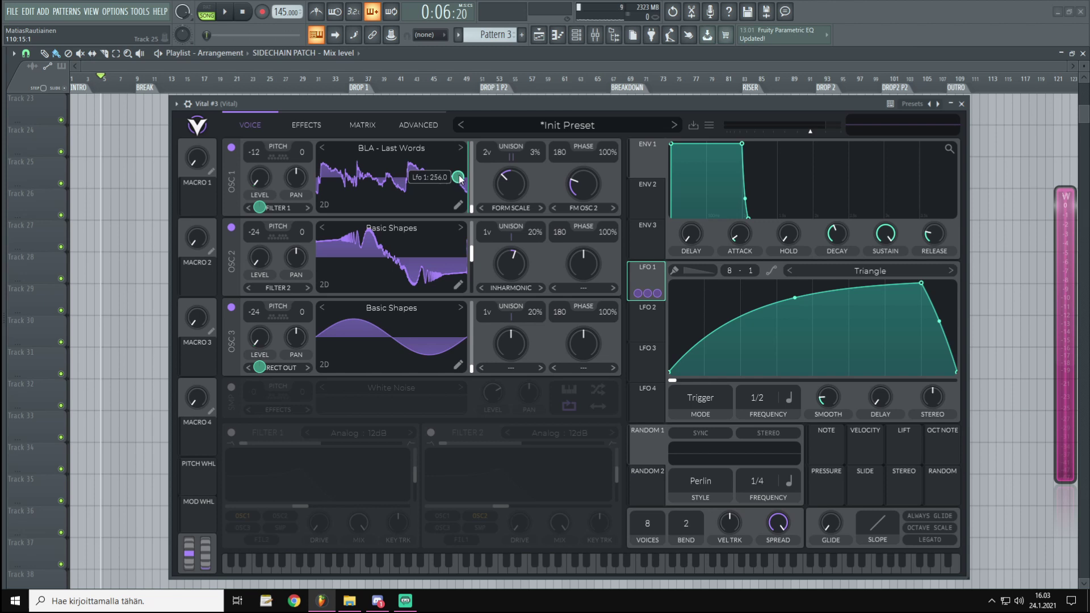
{"action": "left_click_drag", "start_coordinate": [460, 179], "coordinate": [460, 194]}
{"action": "key", "text": "x"}
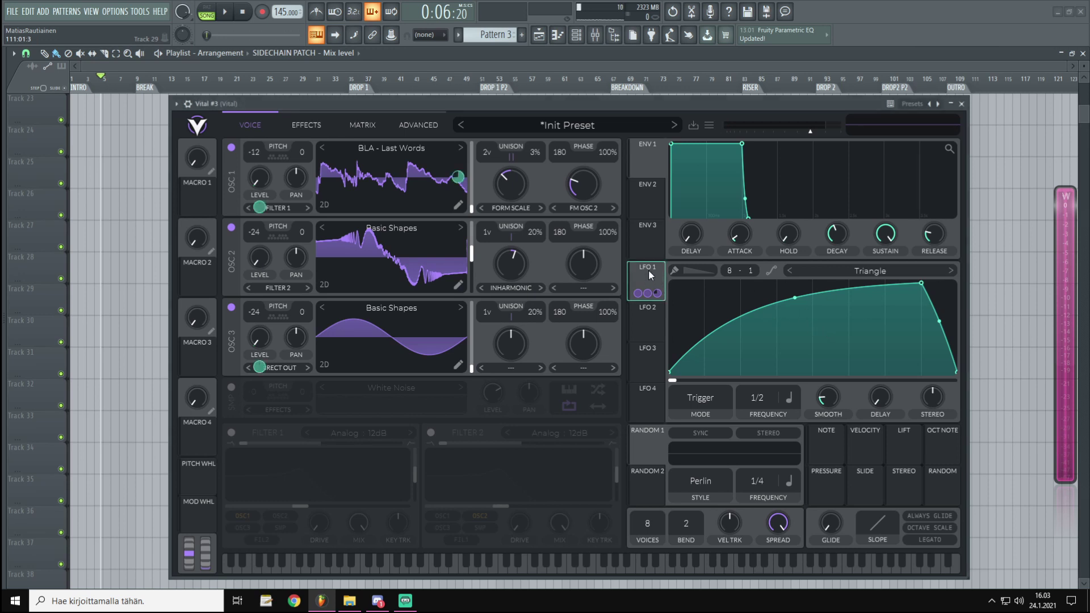
Step: Modulate oscillator 2's Inharmonic spectral morph with LFO 1 at an amount of about -0.25, checking it with a test note
{"action": "left_click_drag", "start_coordinate": [648, 270], "coordinate": [513, 329]}
{"action": "mouse_move", "coordinate": [513, 301]}
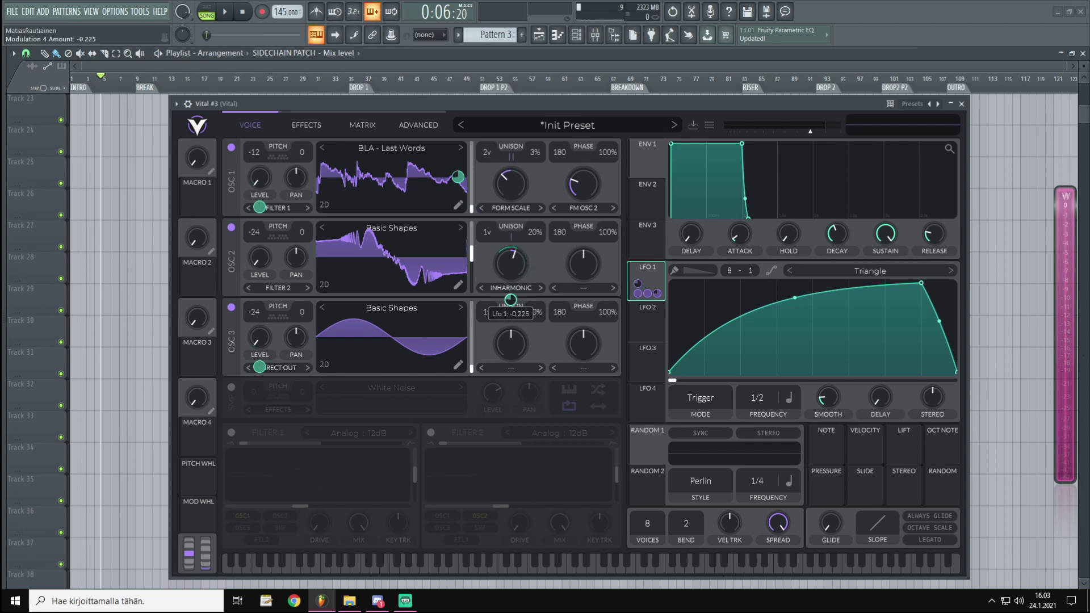
{"action": "left_click_drag", "start_coordinate": [513, 329], "coordinate": [513, 315]}
{"action": "key", "text": "x"}
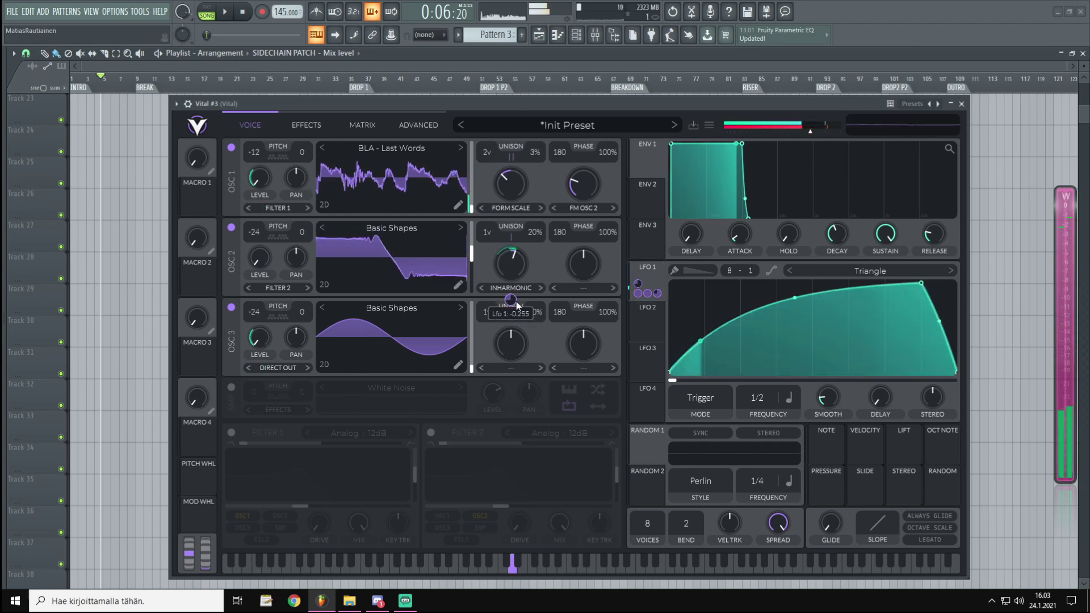
{"action": "left_click_drag", "start_coordinate": [512, 301], "coordinate": [512, 302]}
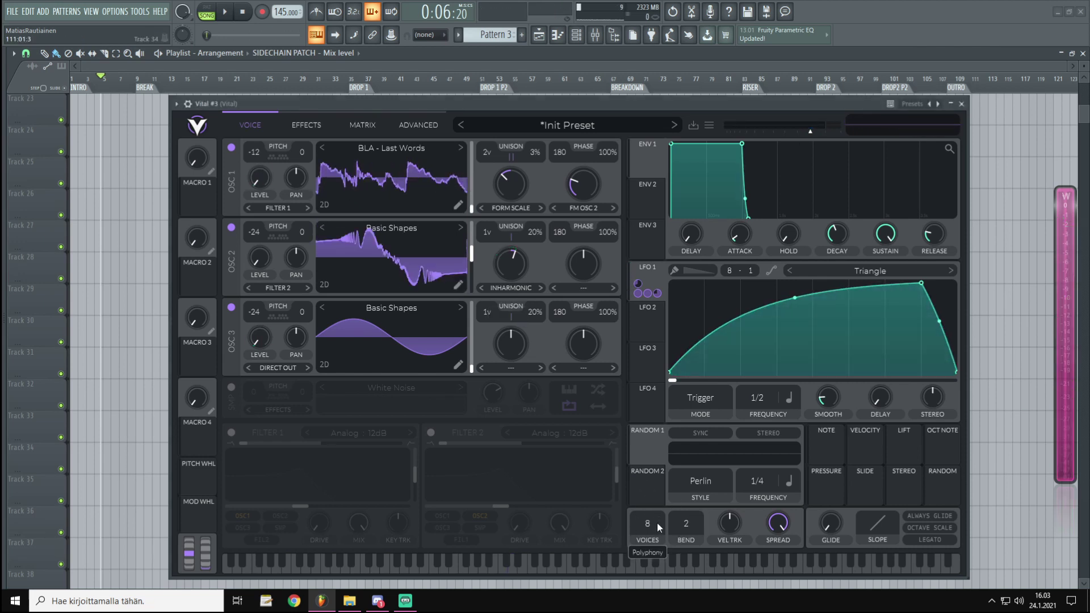
Step: Limit the polyphony to 1 voice, lower the stereo spread to its minimum and modulate that spread with LFO 1
{"action": "left_click_drag", "start_coordinate": [656, 522], "coordinate": [663, 609]}
{"action": "left_click_drag", "start_coordinate": [650, 531], "coordinate": [652, 543]}
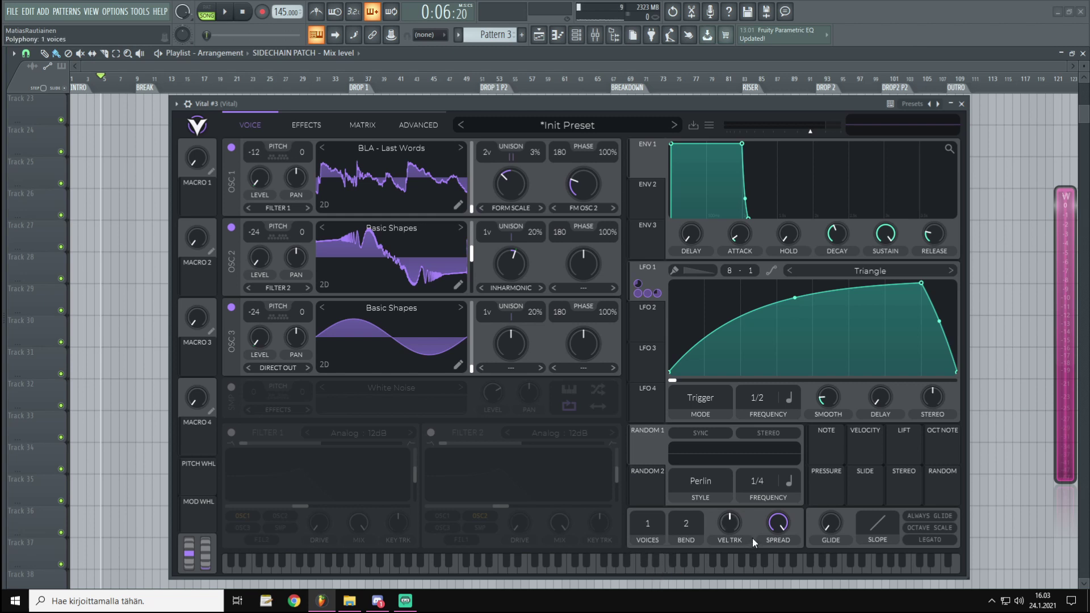
{"action": "left_click_drag", "start_coordinate": [783, 517], "coordinate": [780, 609]}
{"action": "left_click_drag", "start_coordinate": [657, 277], "coordinate": [778, 557]}
Step: Enable Filter 1 and set its type to Formant with the AOIE style
{"action": "left_click", "coordinate": [231, 433]}
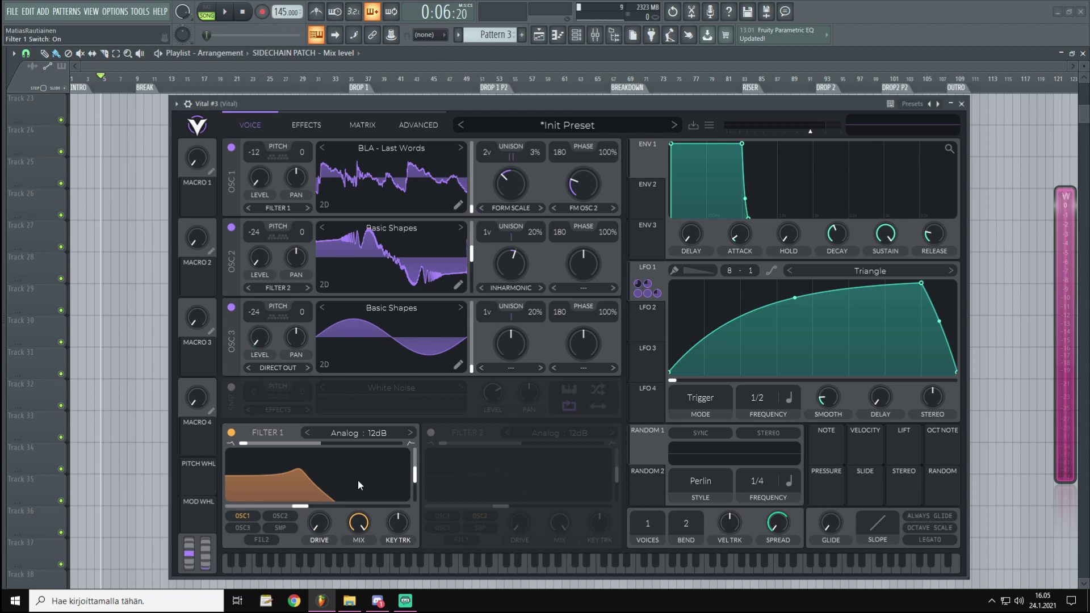
{"action": "left_click", "coordinate": [353, 434]}
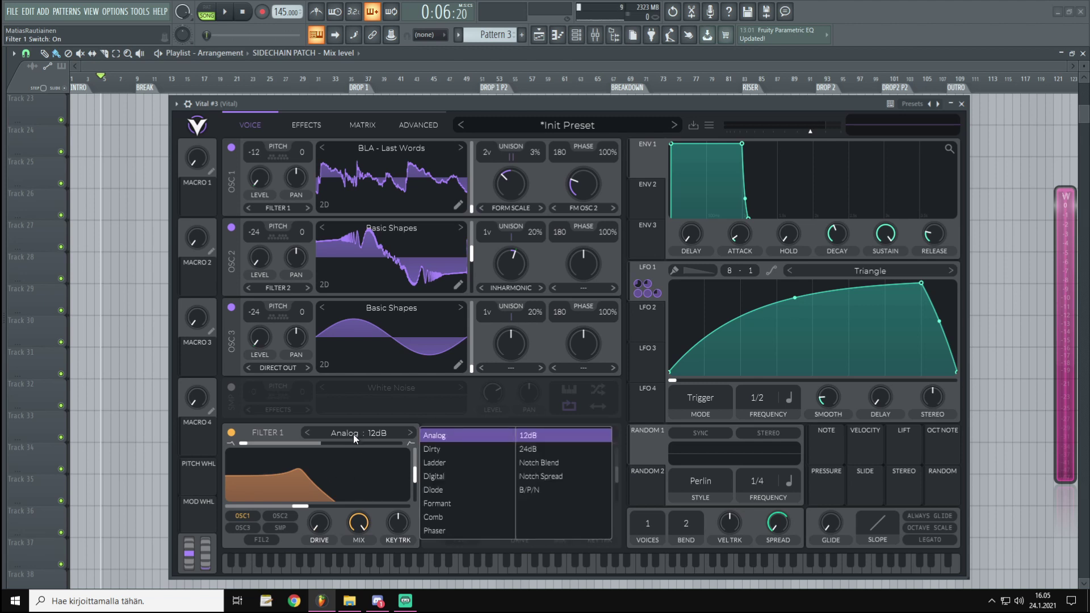
{"action": "left_click", "coordinate": [437, 504]}
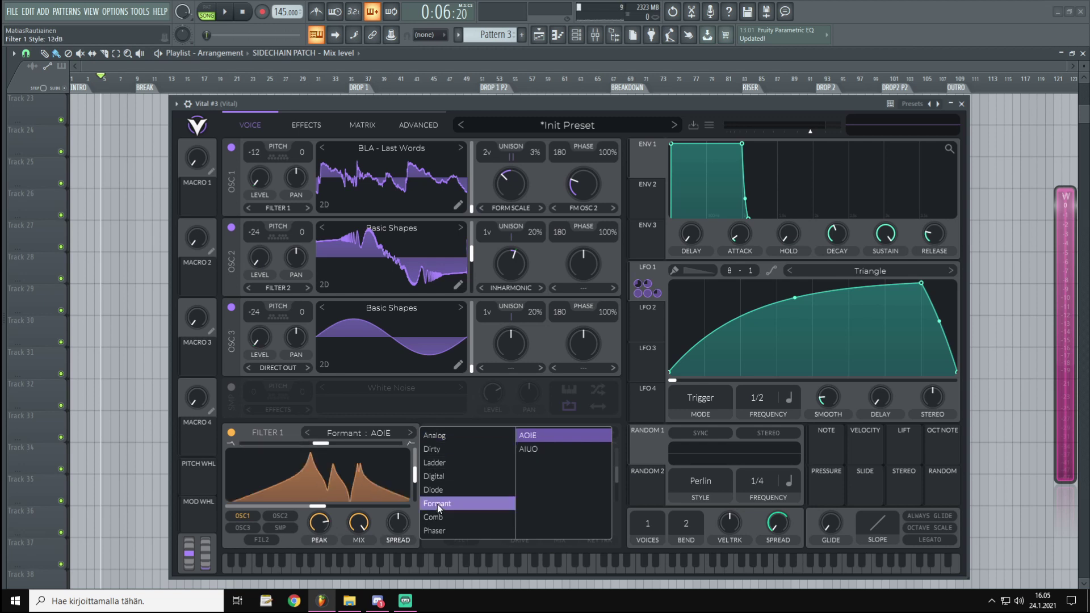
{"action": "left_click", "coordinate": [537, 437]}
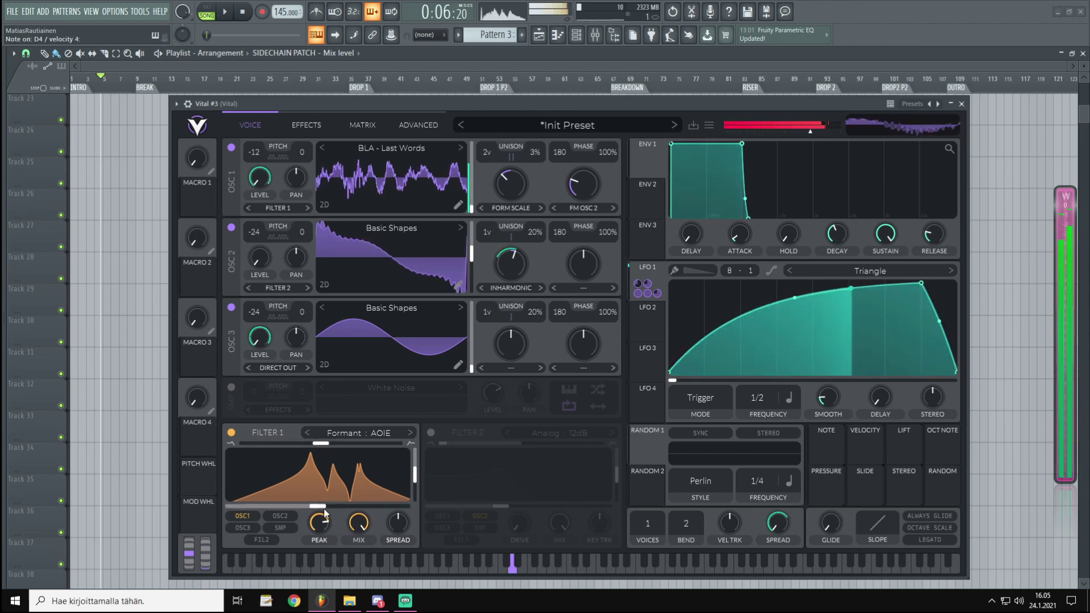
Step: Tune Filter 1's formant by raising its transpose, setting spread to -33% and formant X to about 0.52
{"action": "left_click_drag", "start_coordinate": [317, 506], "coordinate": [259, 506]}
{"action": "left_click_drag", "start_coordinate": [316, 444], "coordinate": [367, 450]}
{"action": "mouse_move", "coordinate": [400, 543]}
{"action": "left_mouse_down"}
{"action": "mouse_move", "coordinate": [391, 561]}
{"action": "mouse_move", "coordinate": [382, 458]}
{"action": "mouse_move", "coordinate": [382, 532]}
{"action": "left_mouse_up"}
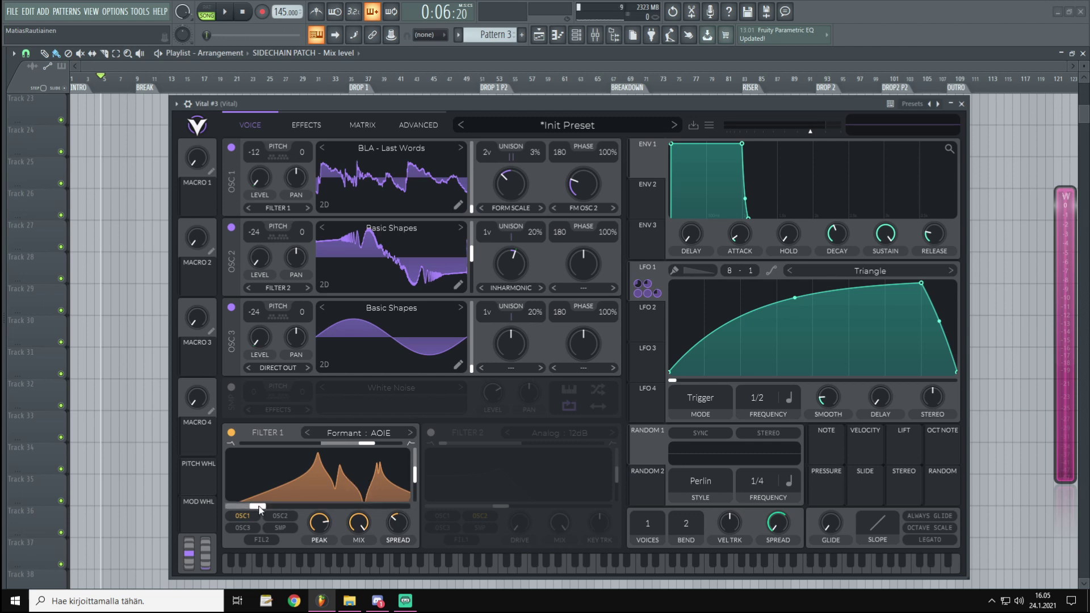
{"action": "left_click_drag", "start_coordinate": [259, 508], "coordinate": [267, 509]}
{"action": "left_click_drag", "start_coordinate": [276, 510], "coordinate": [322, 511]}
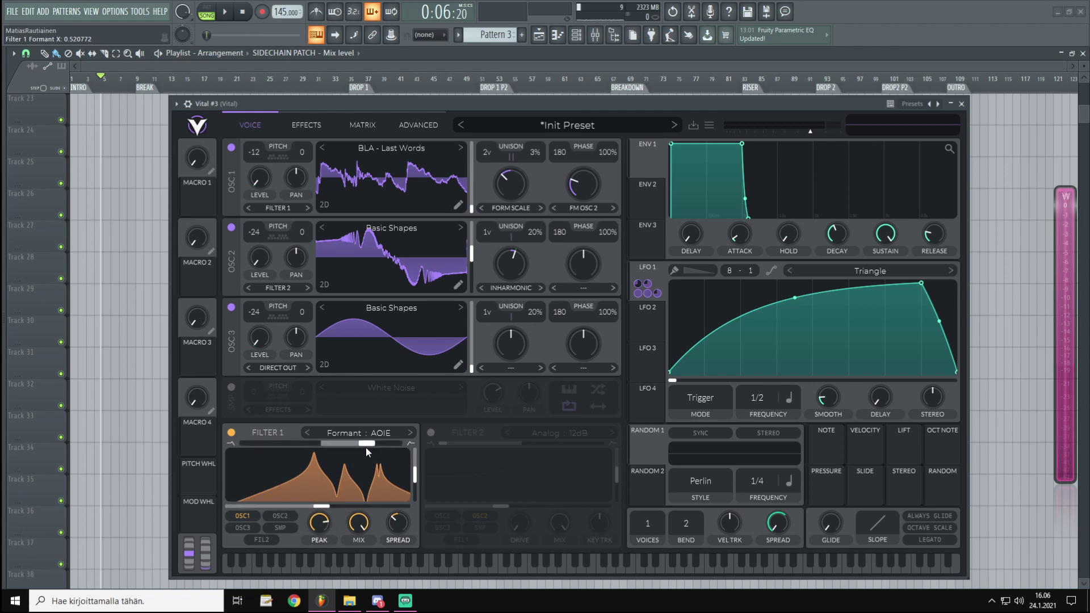
Step: Lower Filter 1's formant transpose to about -10.6 and set its spread to -22%
{"action": "left_click_drag", "start_coordinate": [365, 447], "coordinate": [248, 455]}
{"action": "left_click_drag", "start_coordinate": [244, 456], "coordinate": [242, 456]}
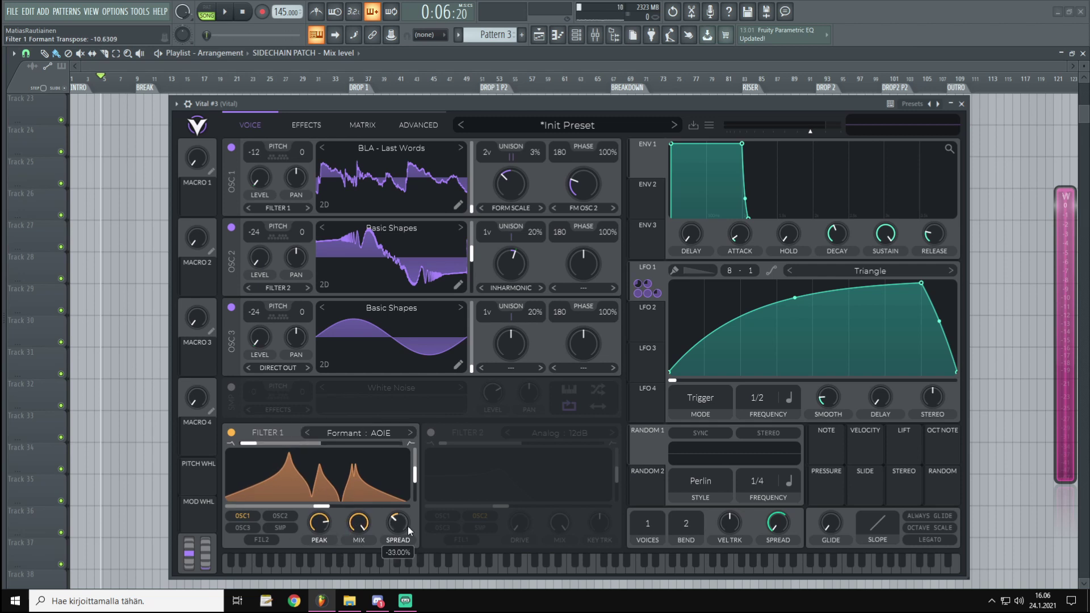
{"action": "left_click_drag", "start_coordinate": [407, 526], "coordinate": [411, 519]}
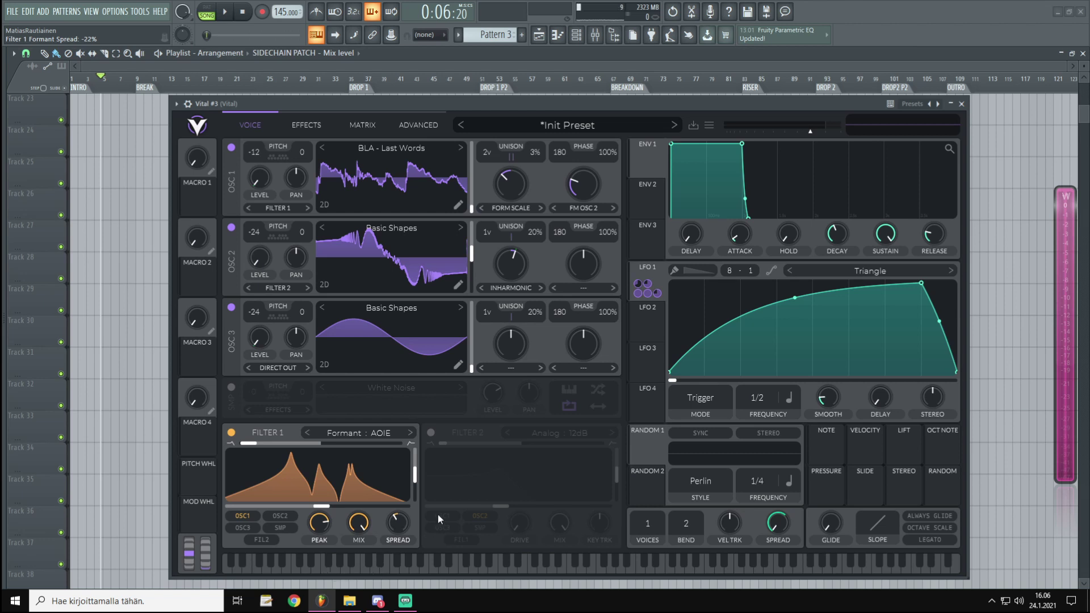
Step: Lower Filter 1's formant Y slightly, set its peak resonance to 49.6% and reduce the filter mix well below 100%
{"action": "mouse_move", "coordinate": [418, 475]}
{"action": "left_mouse_down"}
{"action": "mouse_move", "coordinate": [420, 492]}
{"action": "mouse_move", "coordinate": [418, 463]}
{"action": "mouse_move", "coordinate": [420, 491]}
{"action": "mouse_move", "coordinate": [421, 482]}
{"action": "left_mouse_up"}
{"action": "left_click_drag", "start_coordinate": [324, 525], "coordinate": [303, 560]}
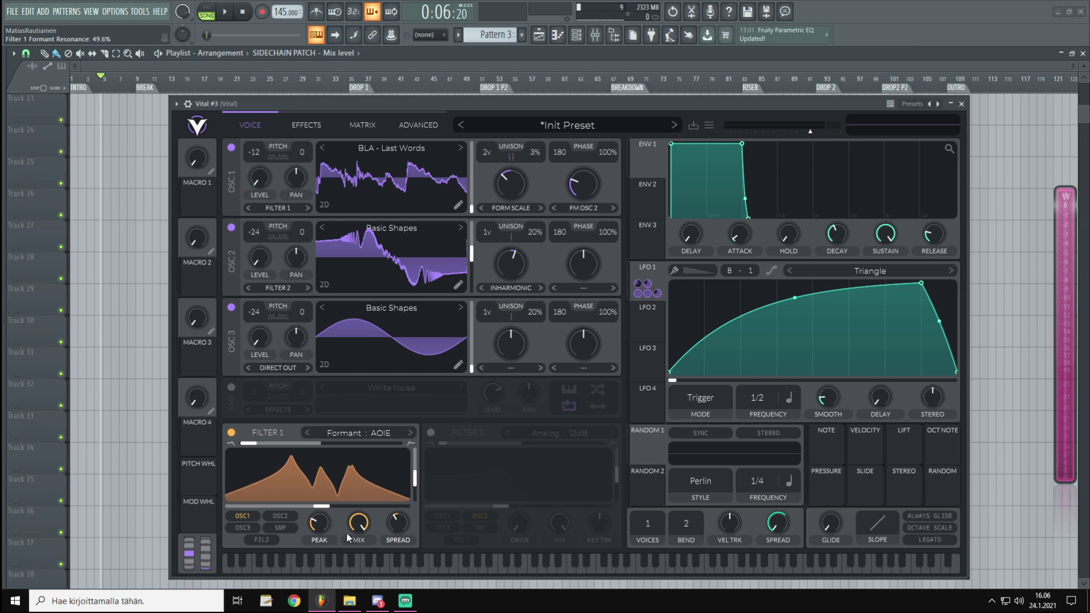
{"action": "left_click_drag", "start_coordinate": [358, 522], "coordinate": [355, 598]}
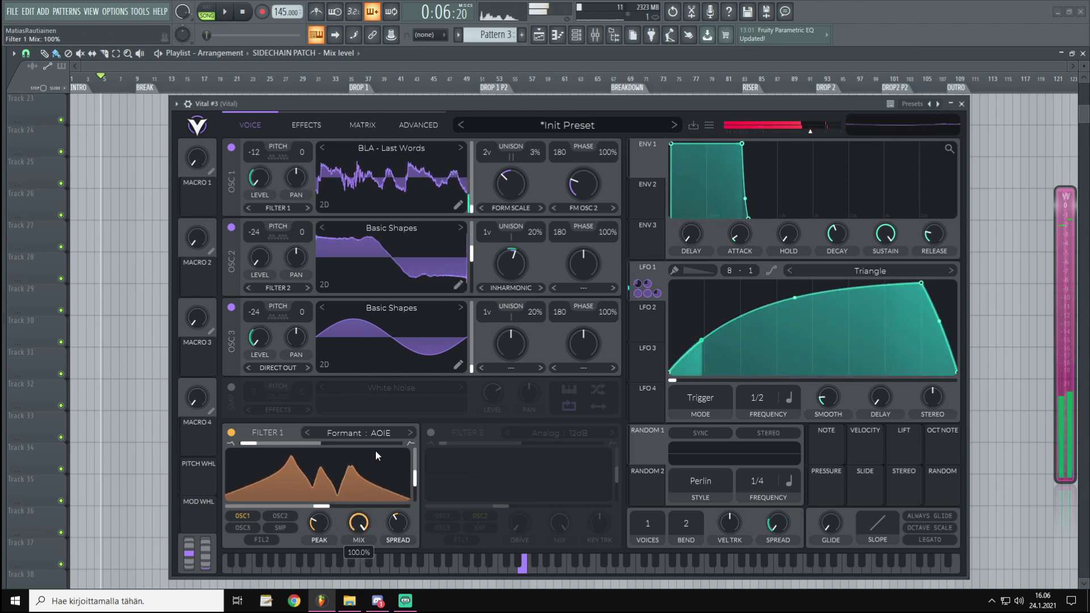
{"action": "left_click_drag", "start_coordinate": [359, 522], "coordinate": [352, 491]}
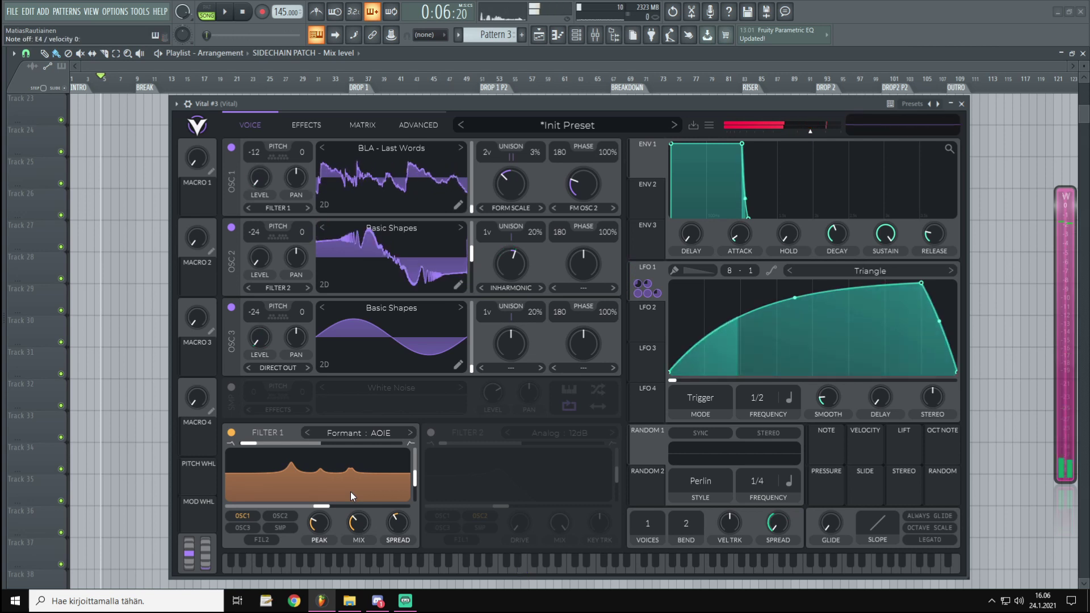
Step: Modulate Filter 1's formant spread with LFO 1 and its formant transpose with LFO 2 at an amount of about 14
{"action": "left_click_drag", "start_coordinate": [649, 269], "coordinate": [397, 550]}
{"action": "key", "text": "c"}
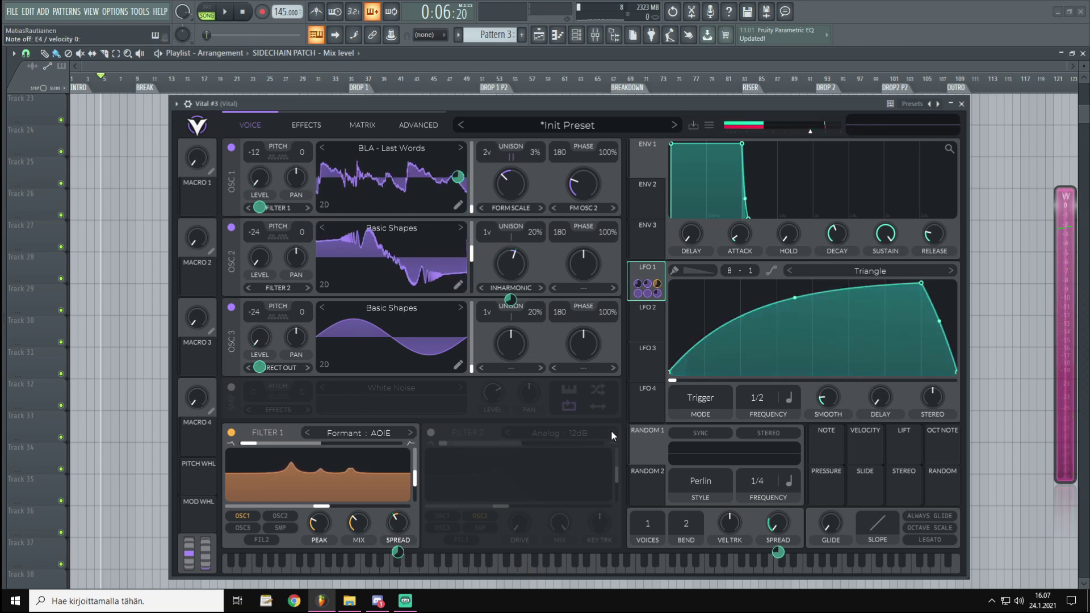
{"action": "left_click", "coordinate": [647, 321]}
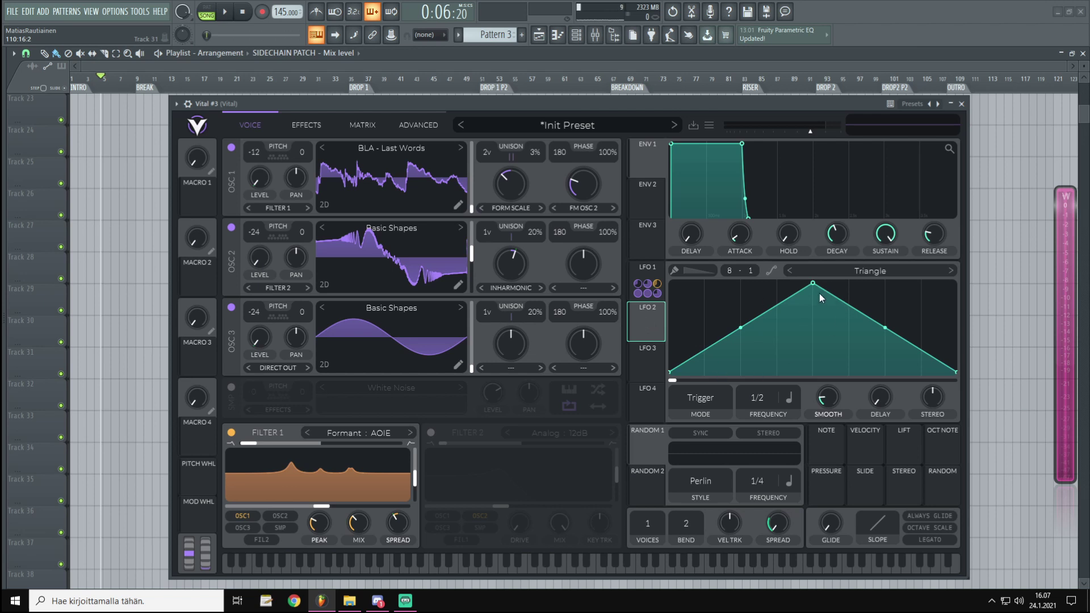
{"action": "left_click_drag", "start_coordinate": [647, 323], "coordinate": [257, 447]}
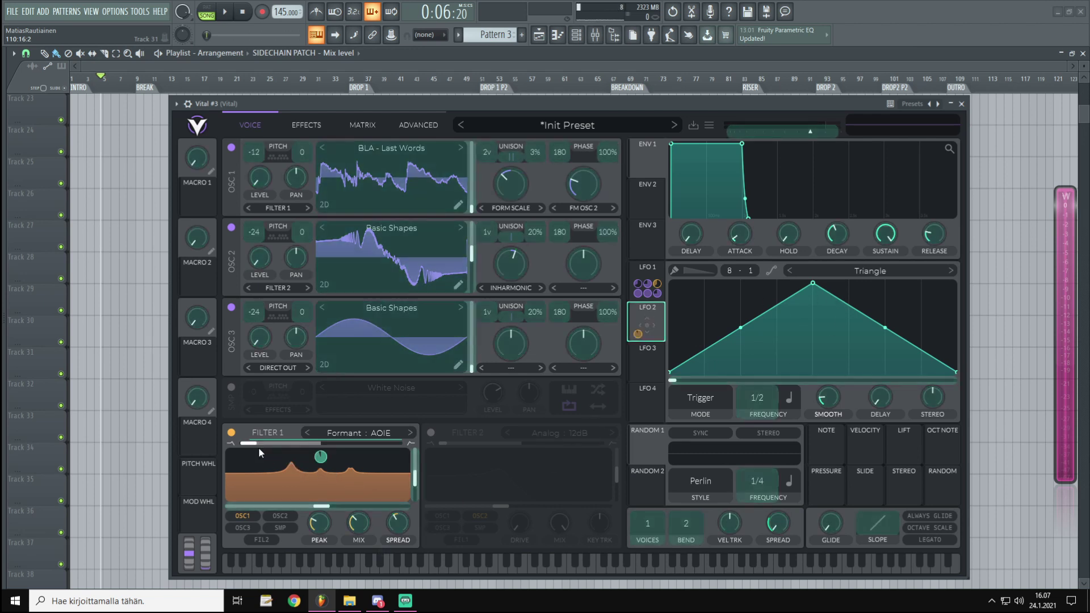
{"action": "left_click", "coordinate": [321, 459]}
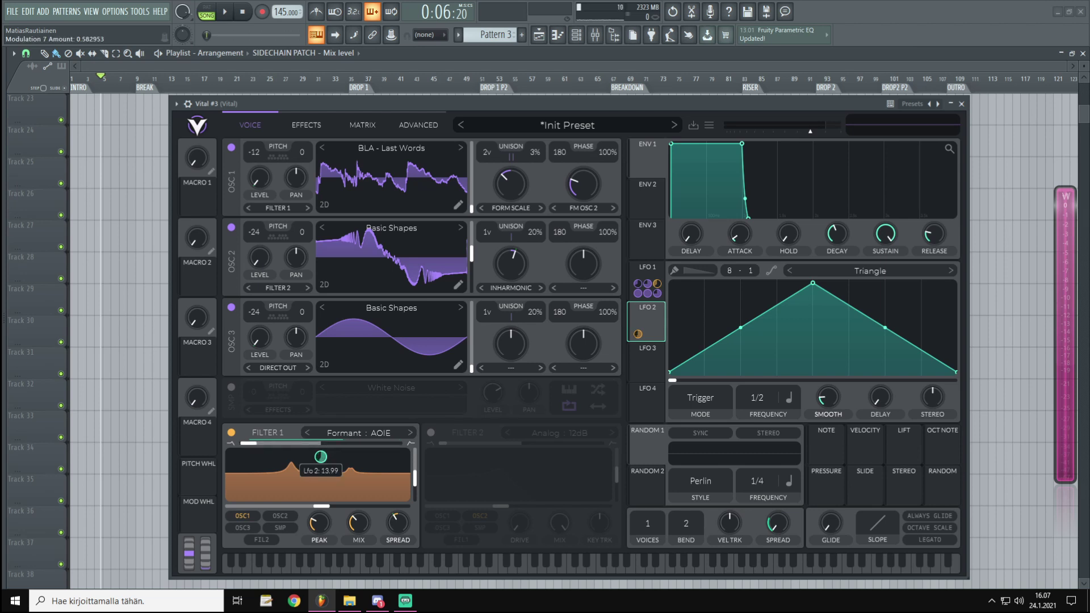
{"action": "mouse_move", "coordinate": [321, 459]}
{"action": "left_mouse_down"}
{"action": "mouse_move", "coordinate": [322, 445]}
{"action": "mouse_move", "coordinate": [321, 458]}
{"action": "left_mouse_up"}
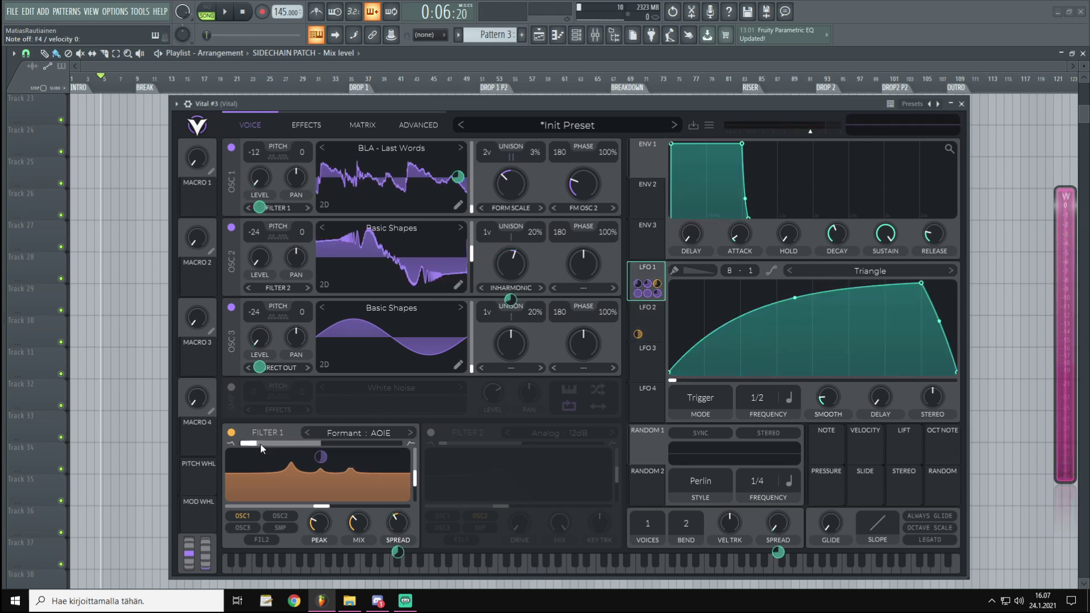
Step: Bypass Filter 1 and re-enable it to compare the sound with and without the filter
{"action": "left_click", "coordinate": [231, 433]}
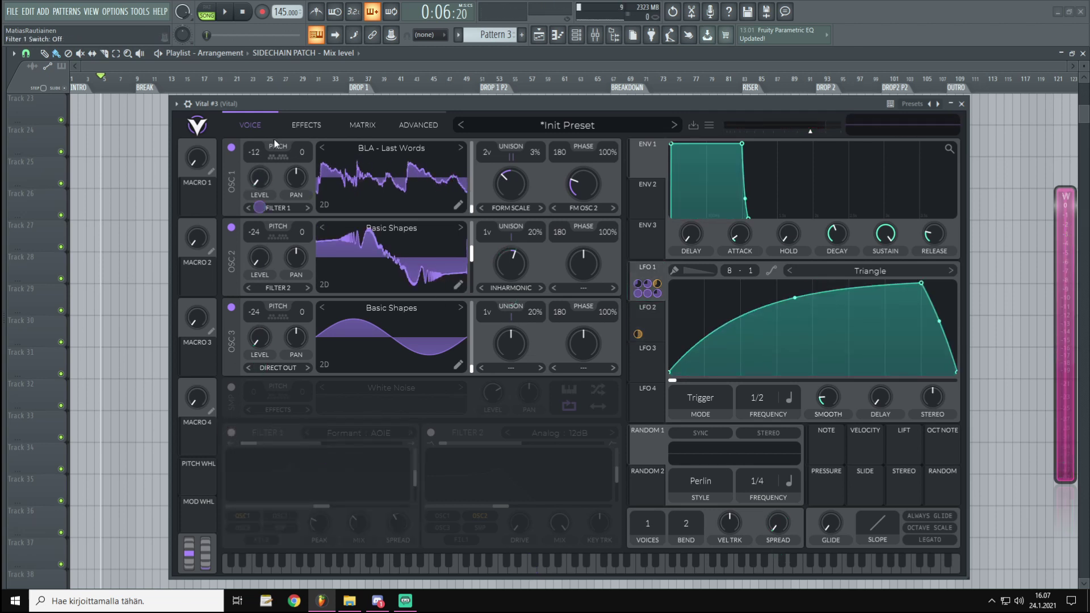
{"action": "left_click", "coordinate": [231, 433]}
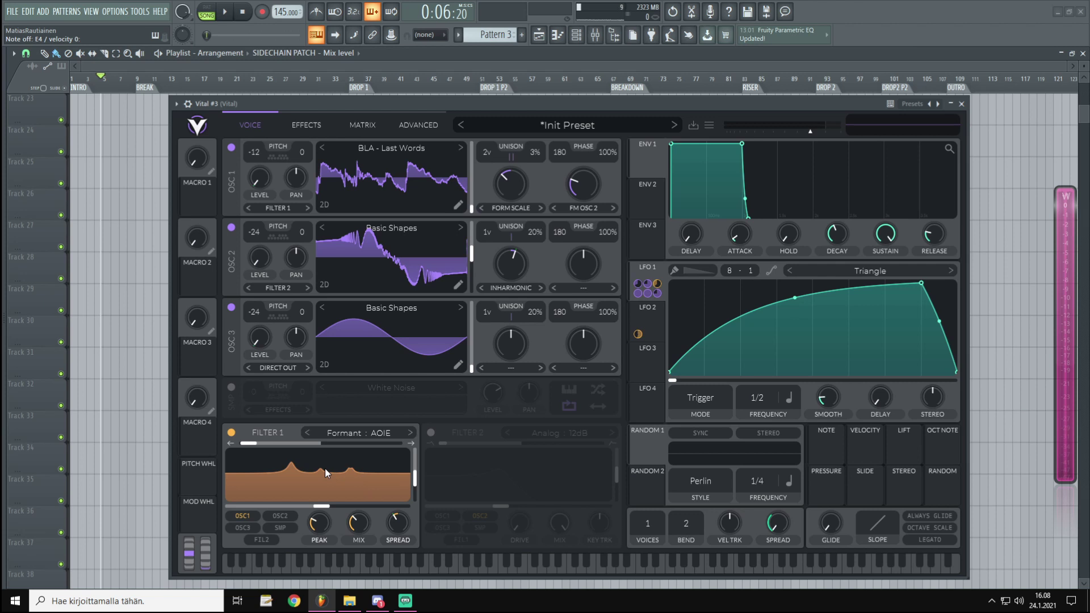
Step: Enable the Chorus effect, lower its mix to a small amount and raise its depth above 50%
{"action": "left_click", "coordinate": [303, 127]}
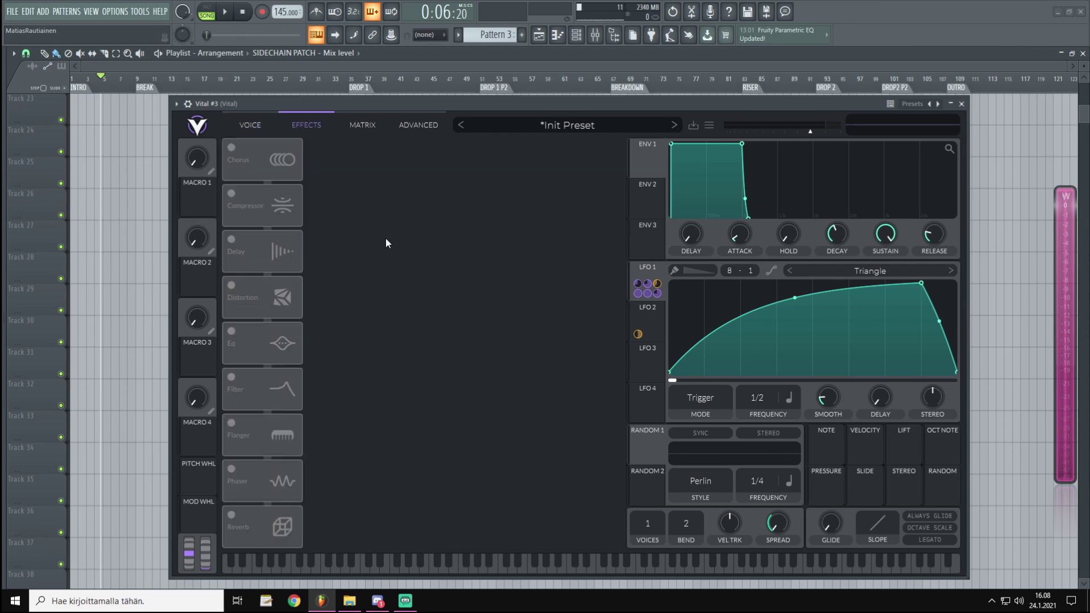
{"action": "left_click", "coordinate": [230, 147]}
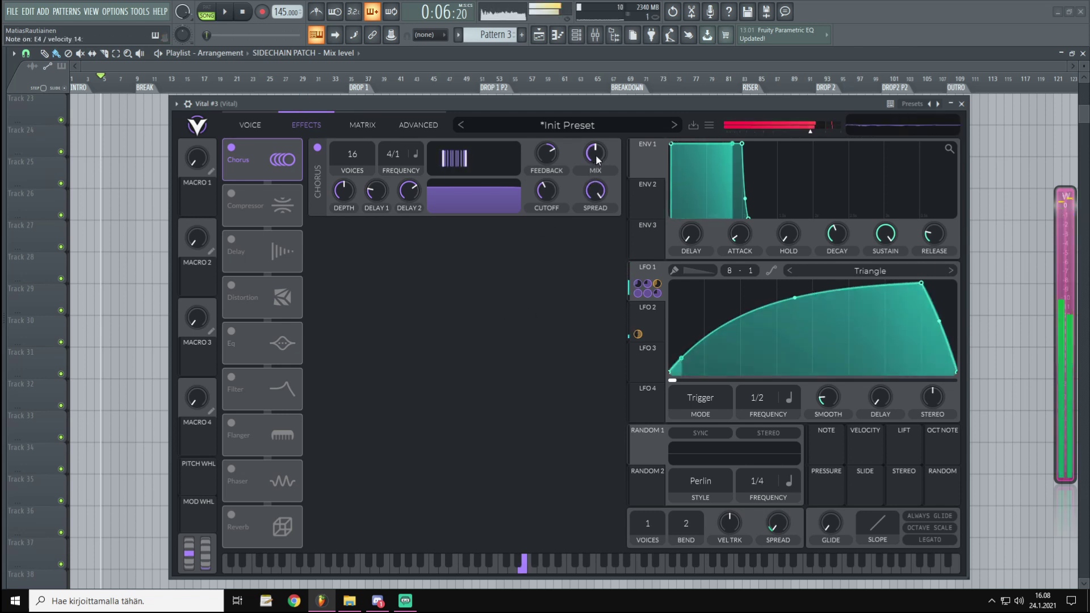
{"action": "left_click_drag", "start_coordinate": [595, 154], "coordinate": [597, 206]}
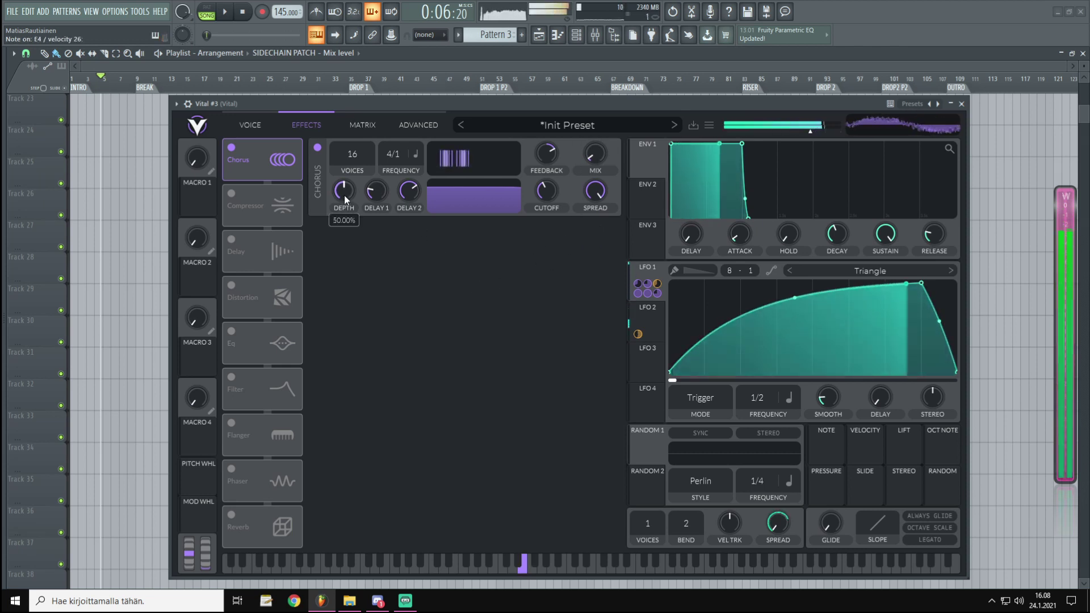
{"action": "left_click_drag", "start_coordinate": [344, 195], "coordinate": [342, 167]}
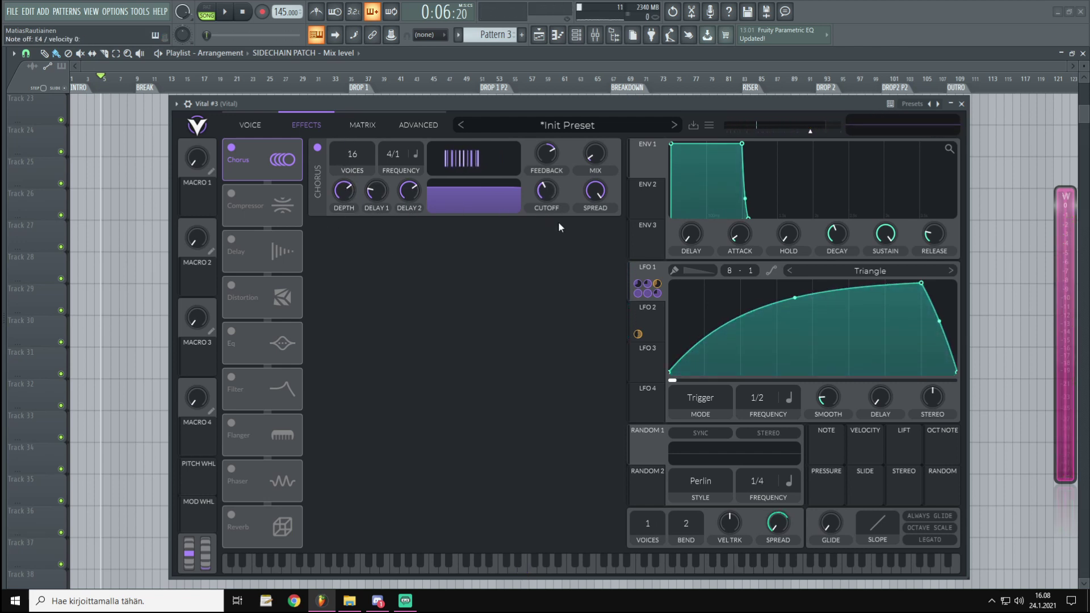
Step: Move the Distortion effect directly after Chorus, enable it and set its mix to about 0.695
{"action": "left_click_drag", "start_coordinate": [270, 298], "coordinate": [265, 212]}
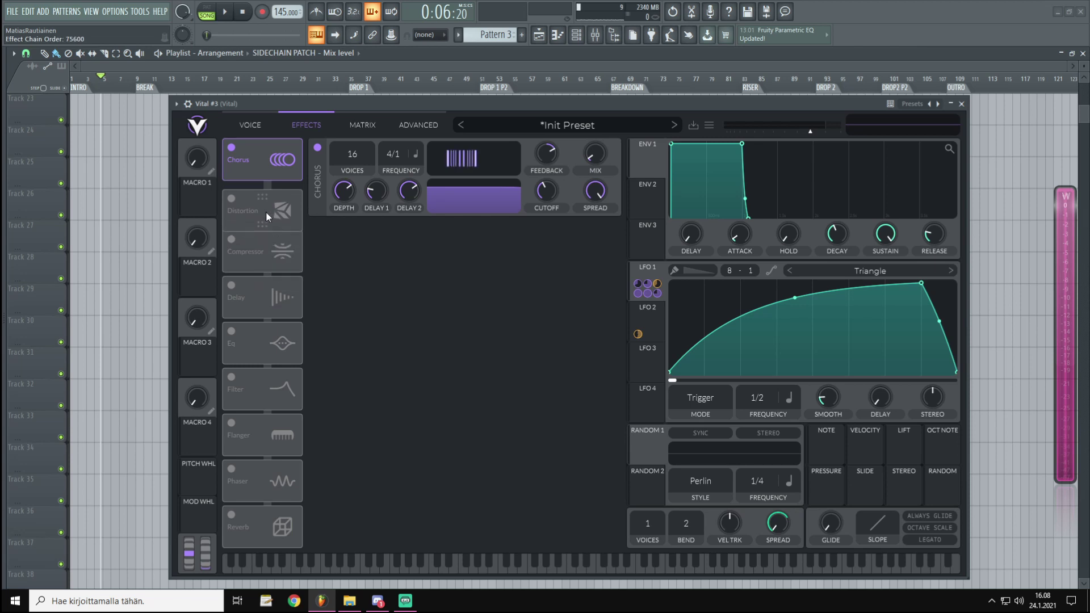
{"action": "left_click", "coordinate": [231, 193]}
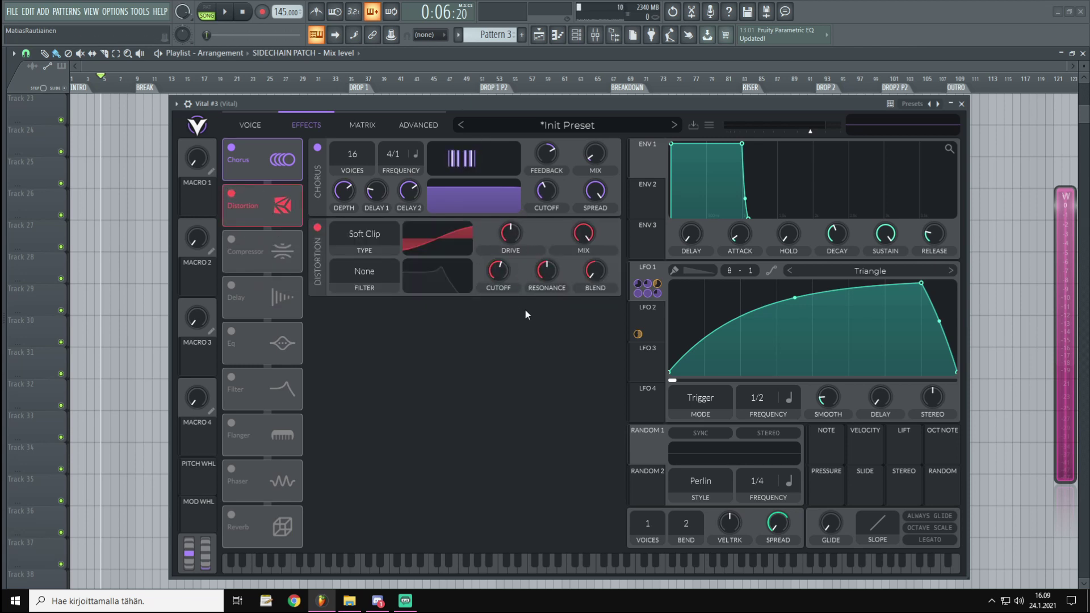
{"action": "left_click_drag", "start_coordinate": [583, 232], "coordinate": [582, 271]}
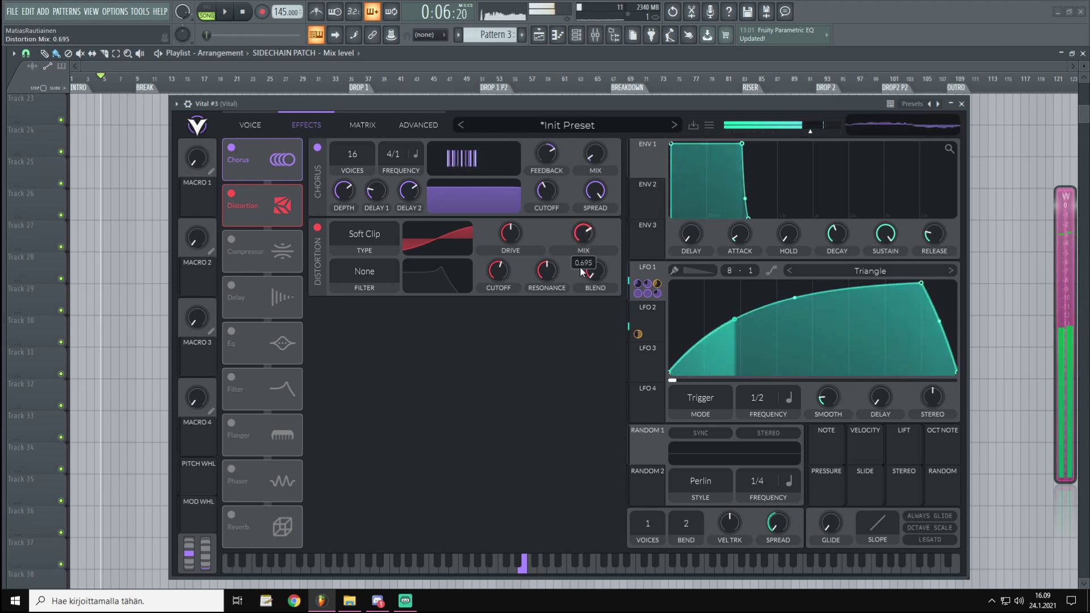
Step: Change the distortion type to Sine Fold and reduce its mix slightly further
{"action": "left_click", "coordinate": [366, 233]}
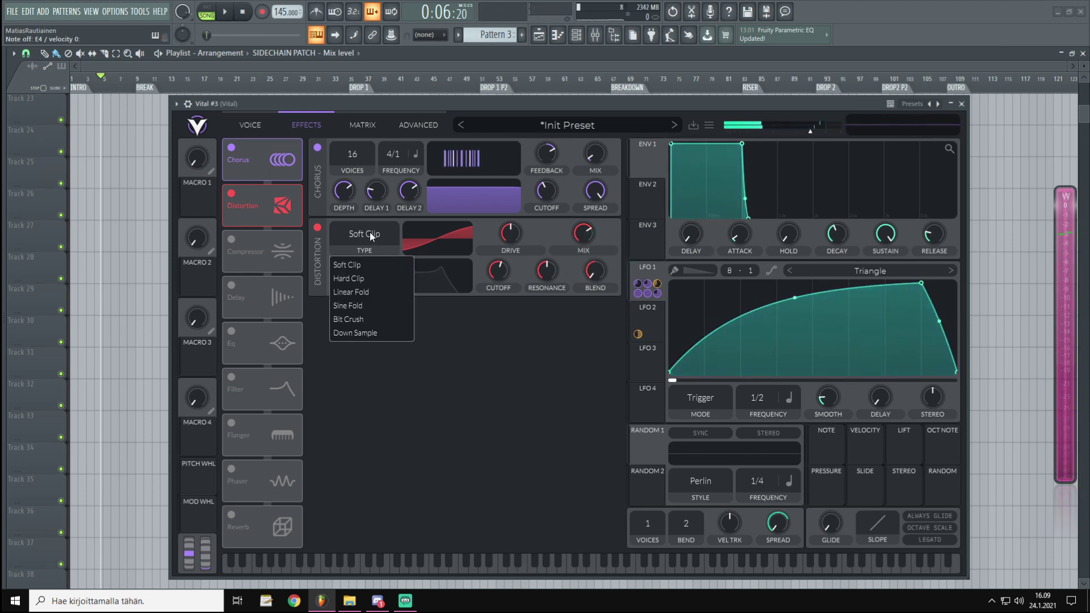
{"action": "left_click", "coordinate": [356, 307]}
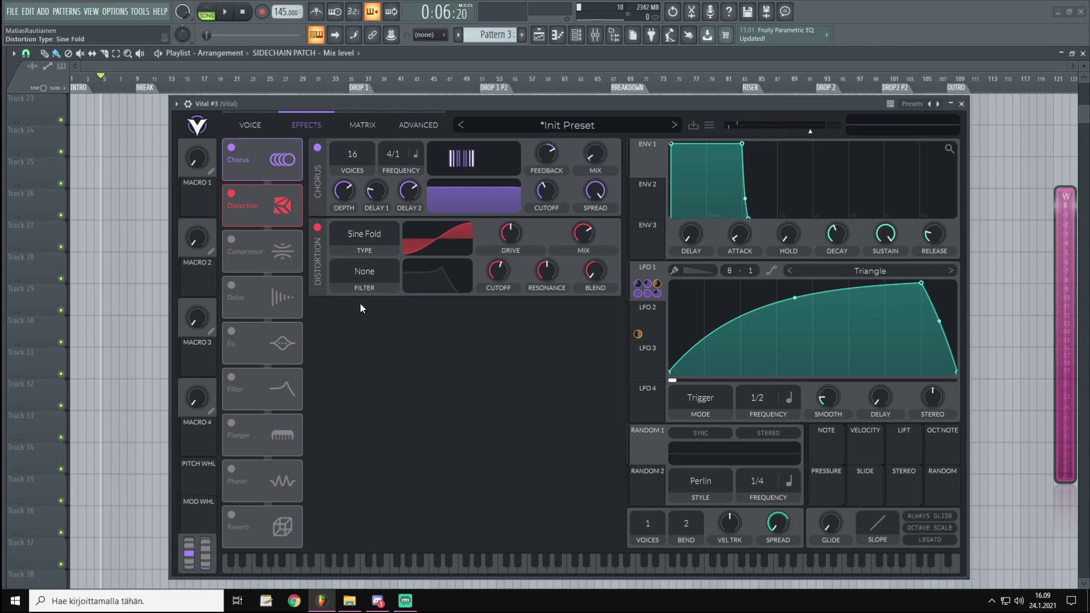
{"action": "mouse_move", "coordinate": [583, 233]}
{"action": "left_mouse_down"}
{"action": "mouse_move", "coordinate": [590, 328]}
{"action": "mouse_move", "coordinate": [575, 186]}
{"action": "mouse_move", "coordinate": [574, 227]}
{"action": "left_mouse_up"}
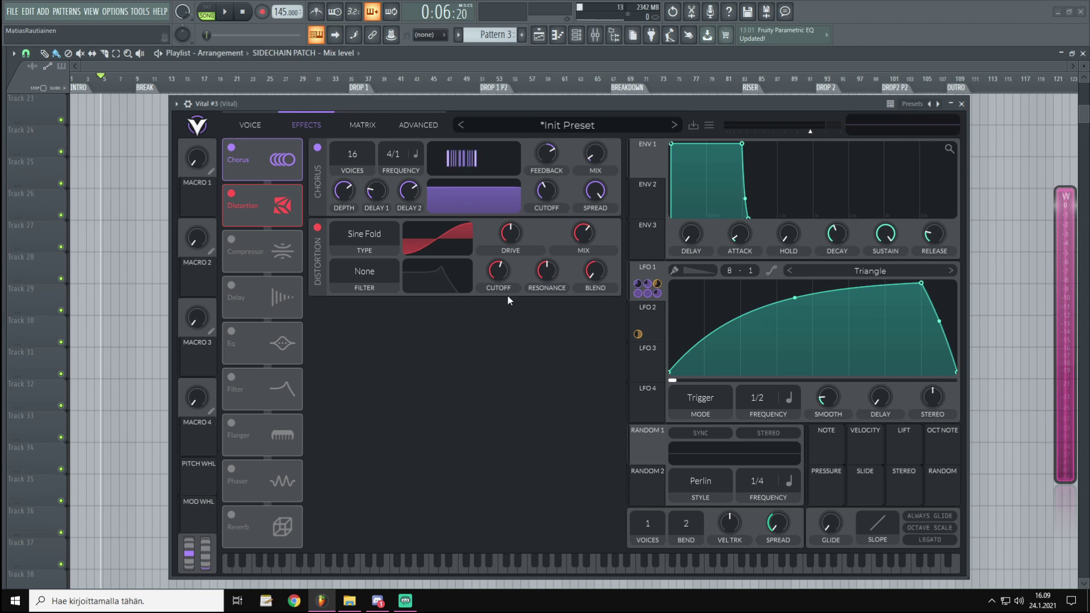
Step: Enable the Compressor in Multiband mode, reduce its mix to a small amount and audition the result with test notes
{"action": "left_click", "coordinate": [231, 239]}
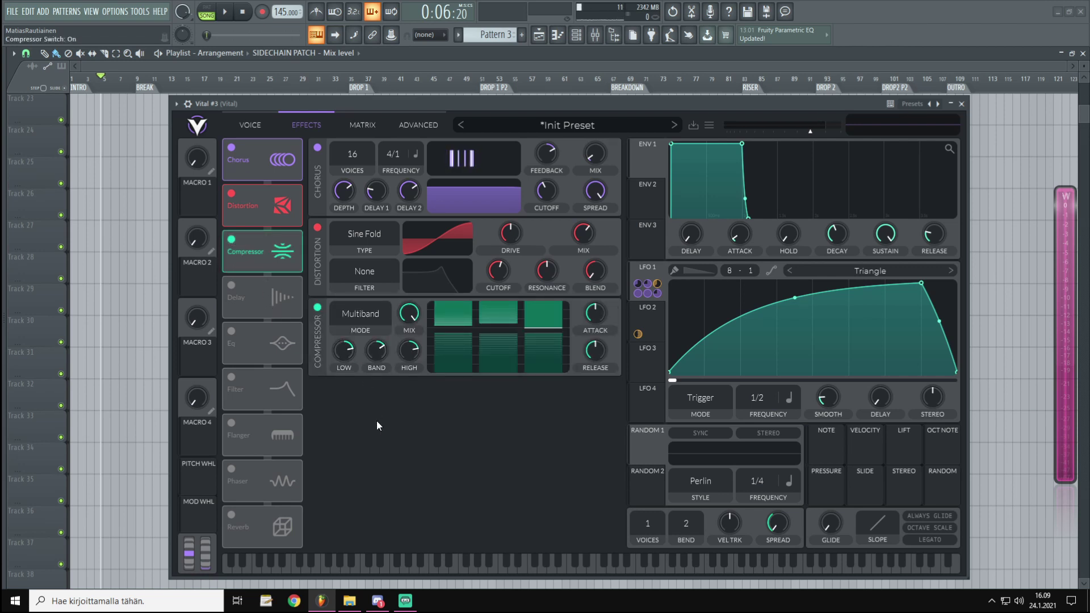
{"action": "left_click", "coordinate": [479, 103]}
{"action": "key", "text": "c"}
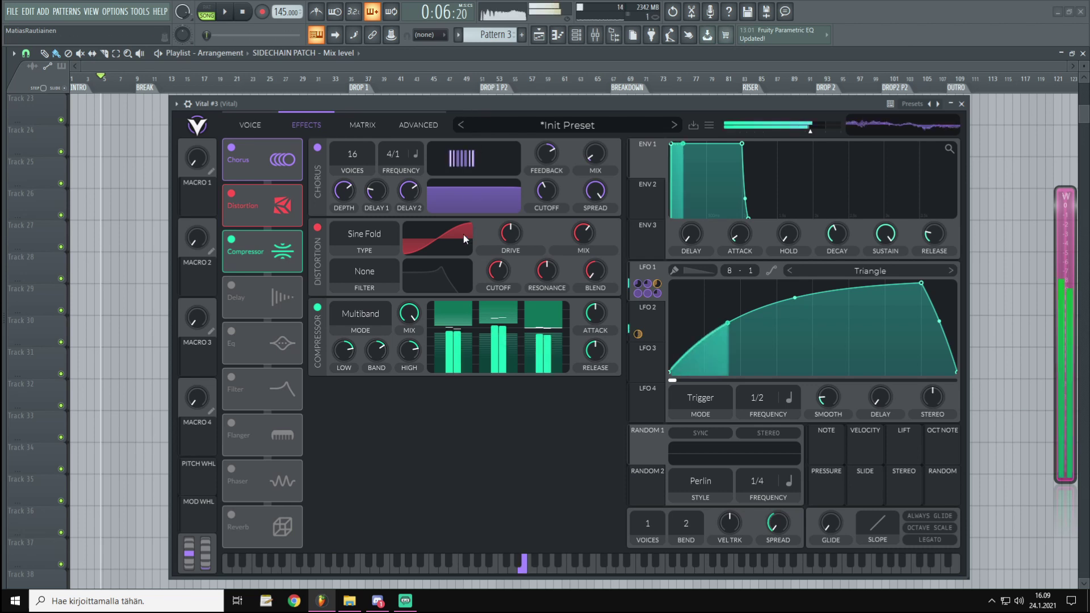
{"action": "left_click", "coordinate": [409, 317]}
{"action": "left_click_drag", "start_coordinate": [409, 317], "coordinate": [421, 435]}
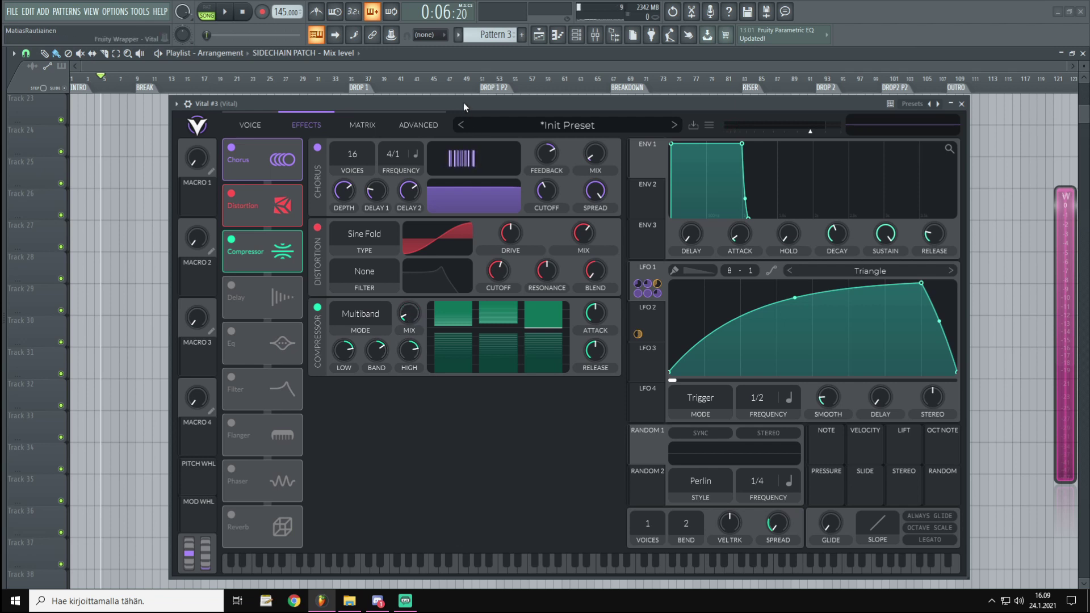
{"action": "left_click", "coordinate": [463, 103]}
{"action": "key", "text": "c"}
{"action": "mouse_move", "coordinate": [395, 314]}
{"action": "left_mouse_down"}
{"action": "mouse_move", "coordinate": [413, 287]}
{"action": "mouse_move", "coordinate": [424, 217]}
{"action": "mouse_move", "coordinate": [411, 309]}
{"action": "left_mouse_up"}
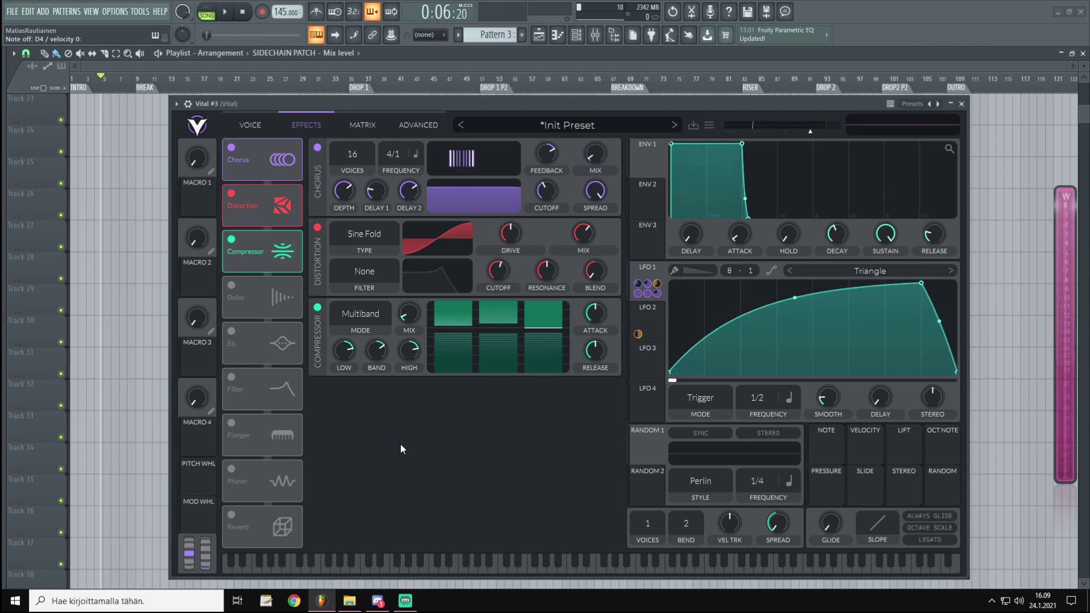
Step: Enable the Flanger, move it directly after the Compressor and set its mix to about 36%
{"action": "left_click", "coordinate": [230, 424]}
{"action": "left_click_drag", "start_coordinate": [228, 431], "coordinate": [262, 302]}
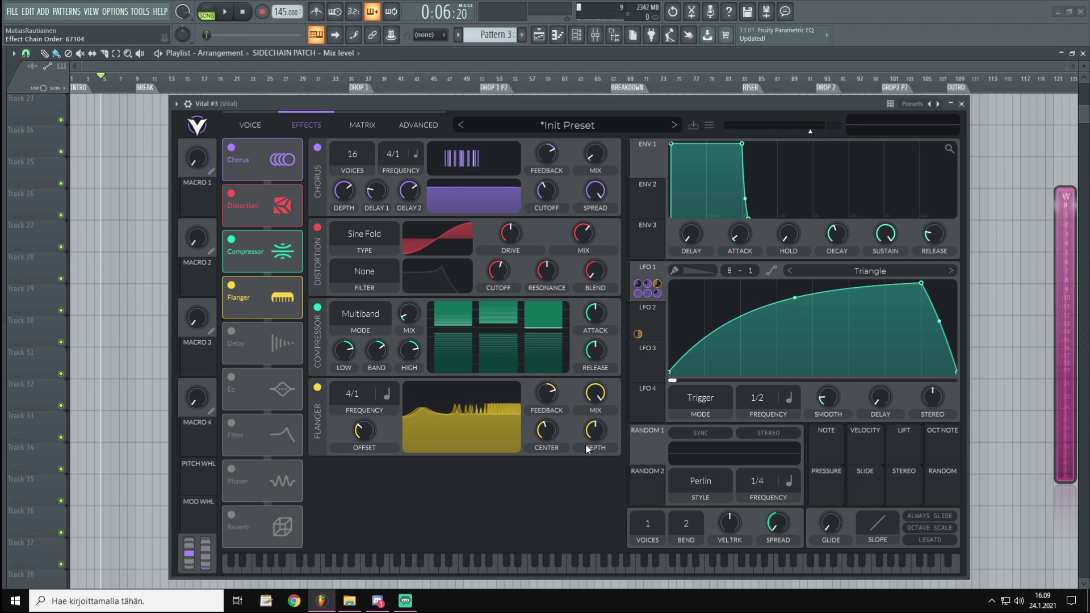
{"action": "left_click_drag", "start_coordinate": [595, 395], "coordinate": [589, 461]}
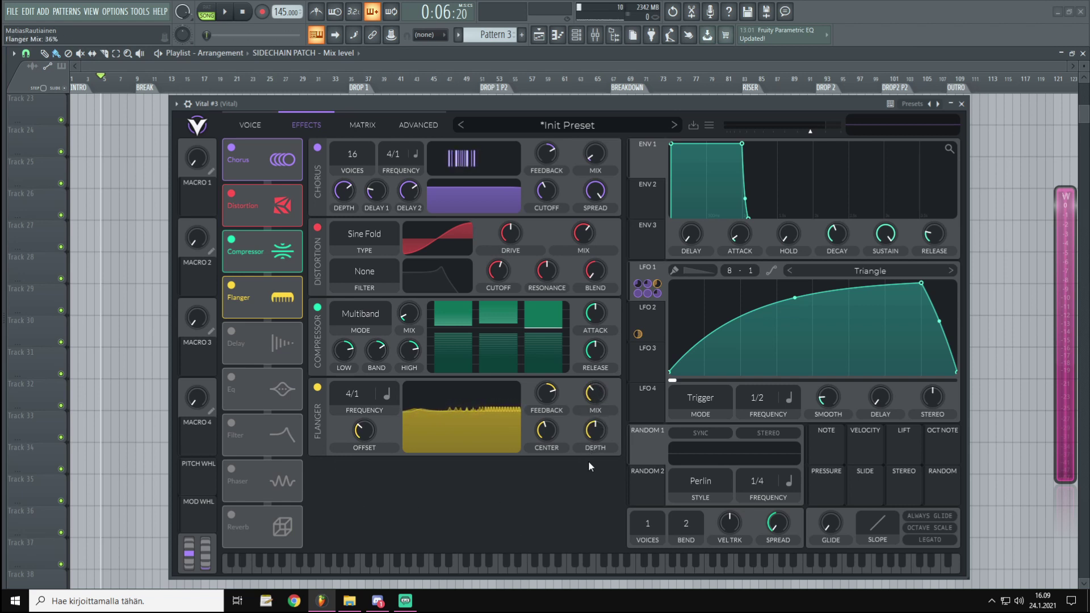
Step: Reduce the Flanger's feedback to its midpoint, set its center to about 19.84 semitones and lower its depth
{"action": "left_click_drag", "start_coordinate": [544, 414], "coordinate": [577, 503]}
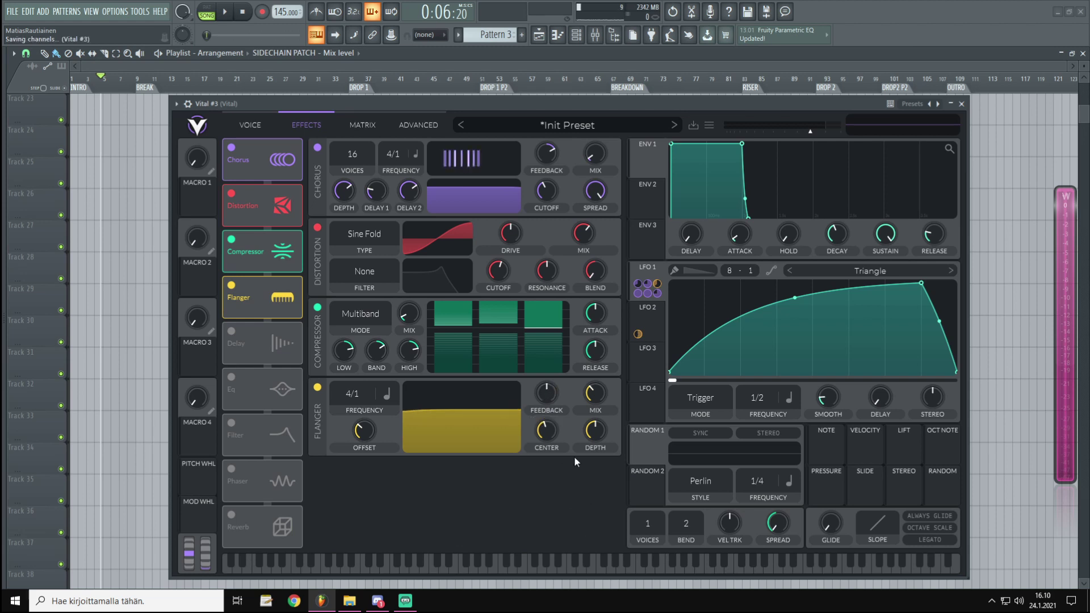
{"action": "left_click_drag", "start_coordinate": [546, 433], "coordinate": [545, 454]}
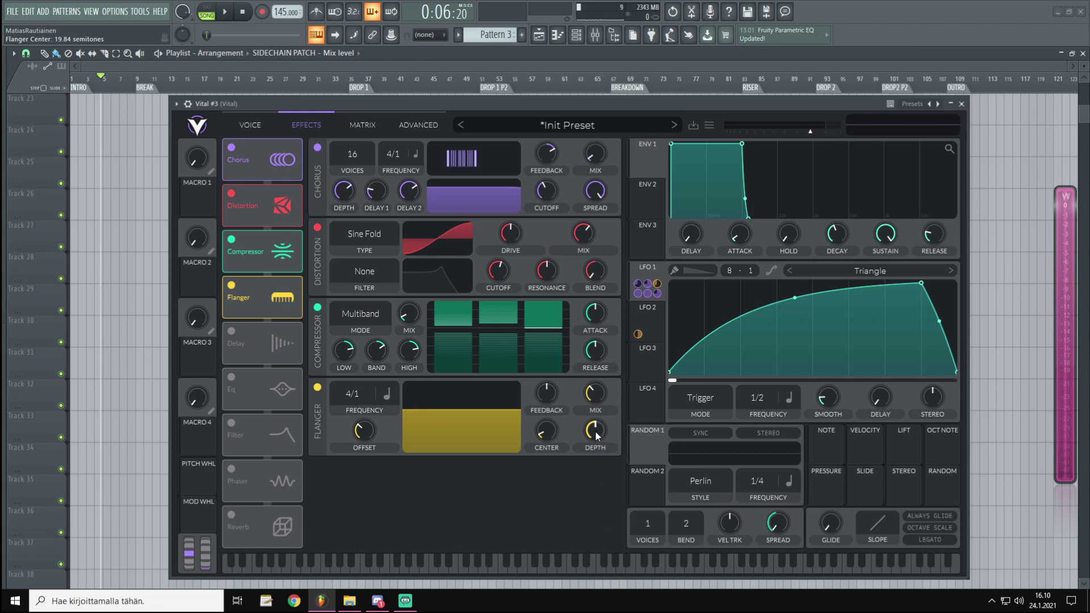
{"action": "left_click_drag", "start_coordinate": [597, 436], "coordinate": [591, 445]}
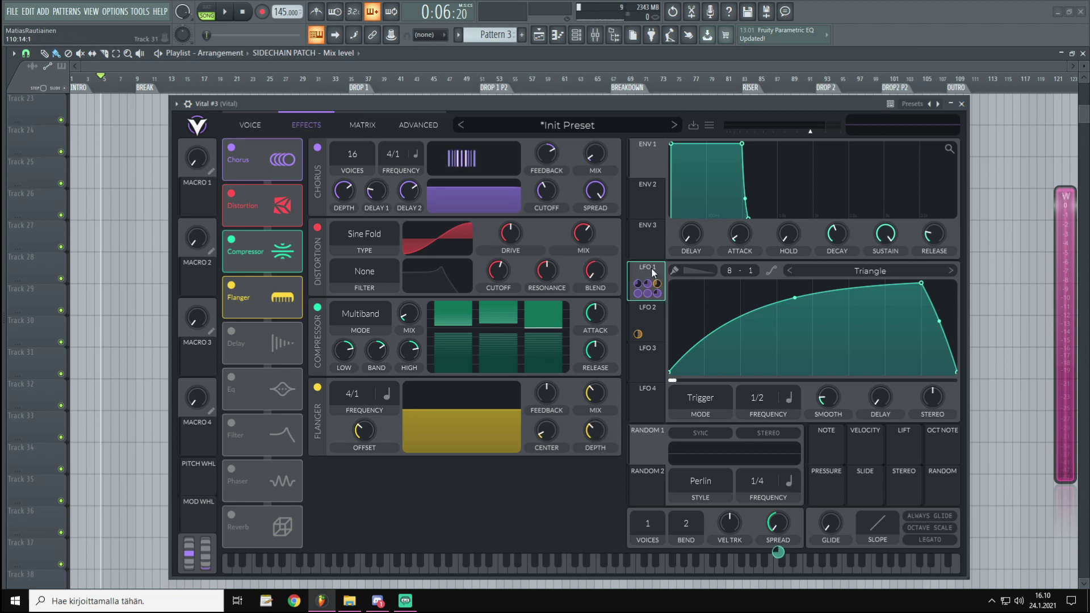
Step: Assign LFO 1 to the Flanger's feedback and adjust the modulation amount by ear
{"action": "left_click_drag", "start_coordinate": [650, 267], "coordinate": [555, 393]}
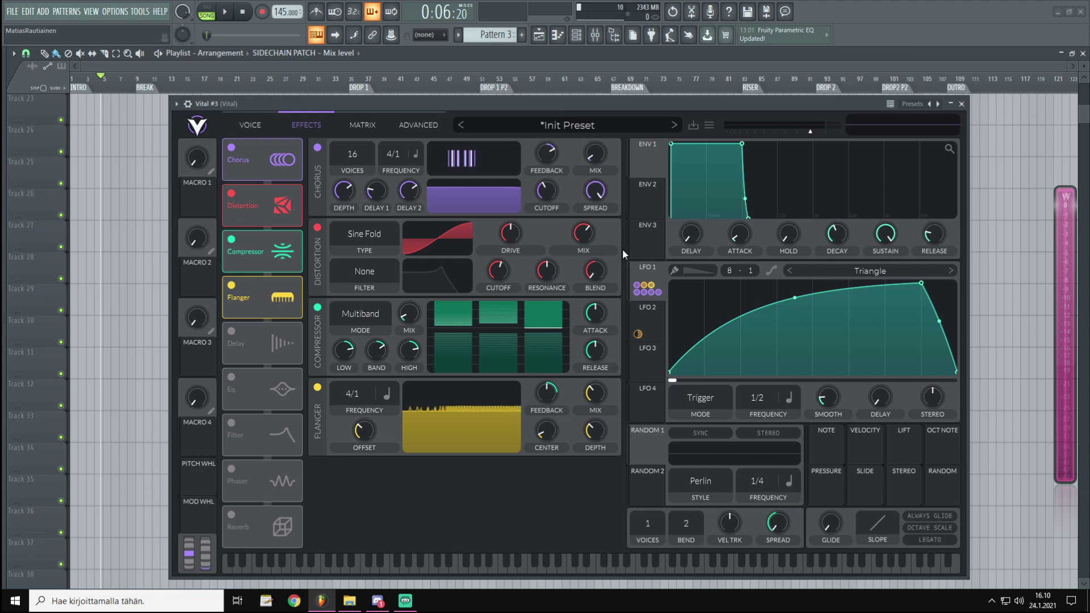
{"action": "mouse_move", "coordinate": [551, 406]}
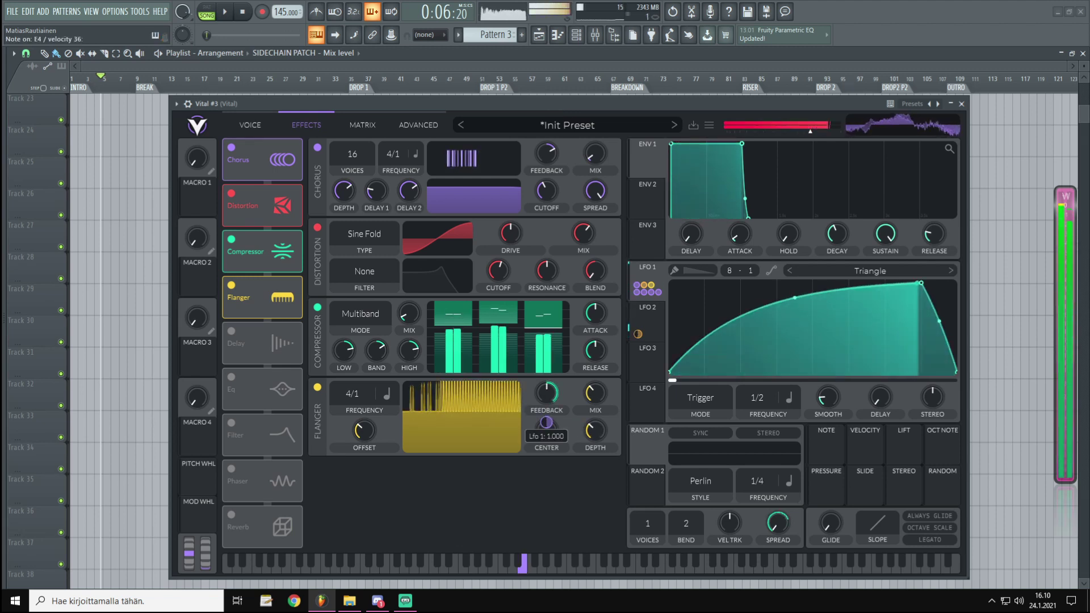
{"action": "left_click_drag", "start_coordinate": [545, 422], "coordinate": [546, 499]}
{"action": "left_click_drag", "start_coordinate": [546, 422], "coordinate": [546, 345]}
Step: Lower the Flanger's mix slightly, and bypass and re-enable the effect to compare the sound
{"action": "left_click_drag", "start_coordinate": [600, 387], "coordinate": [601, 396]}
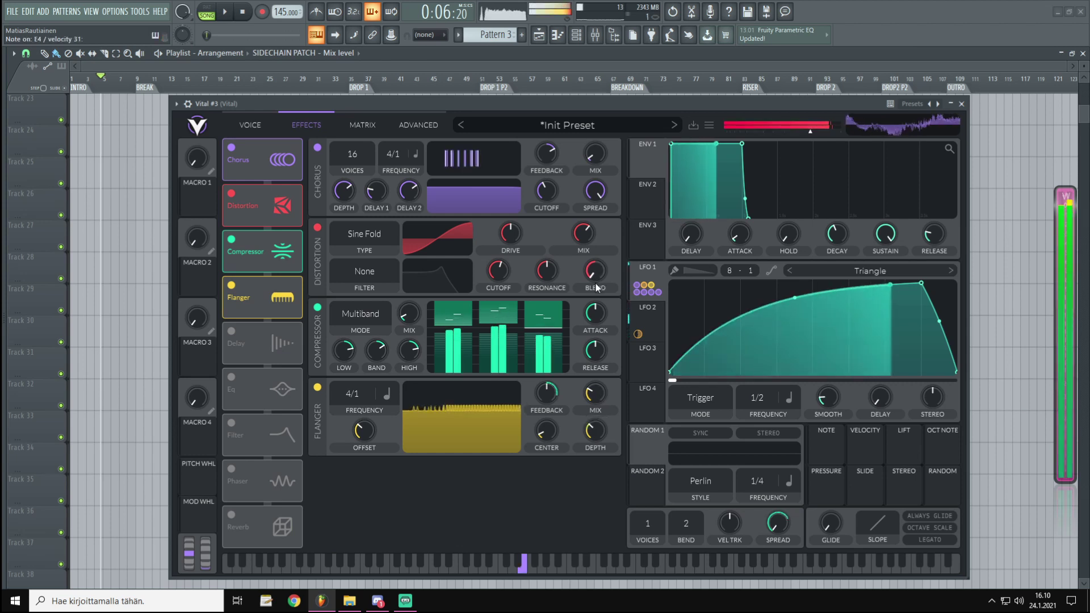
{"action": "left_click", "coordinate": [317, 389]}
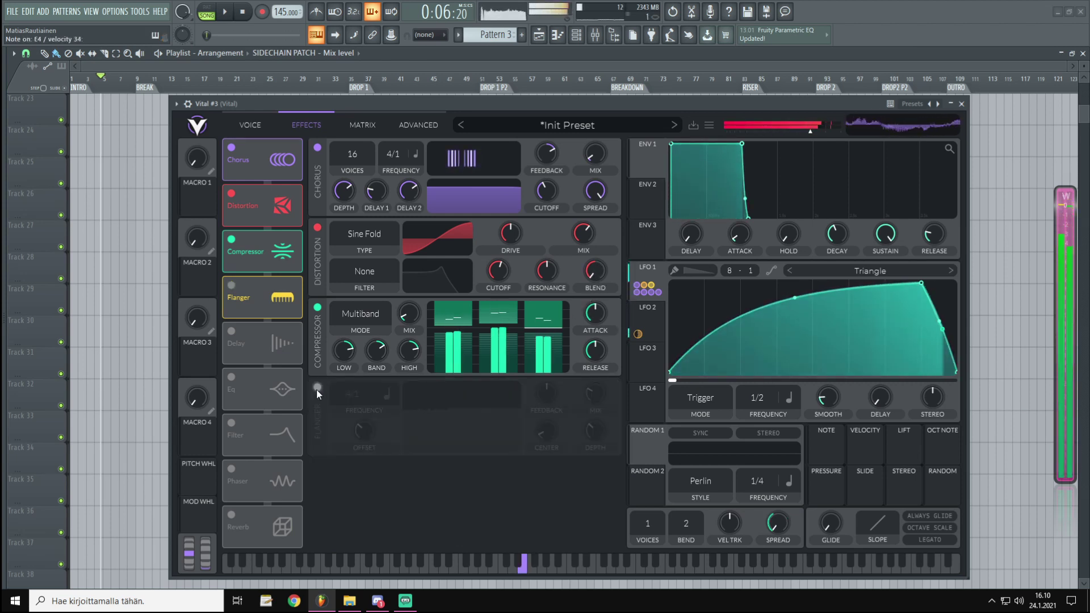
{"action": "left_click", "coordinate": [317, 389]}
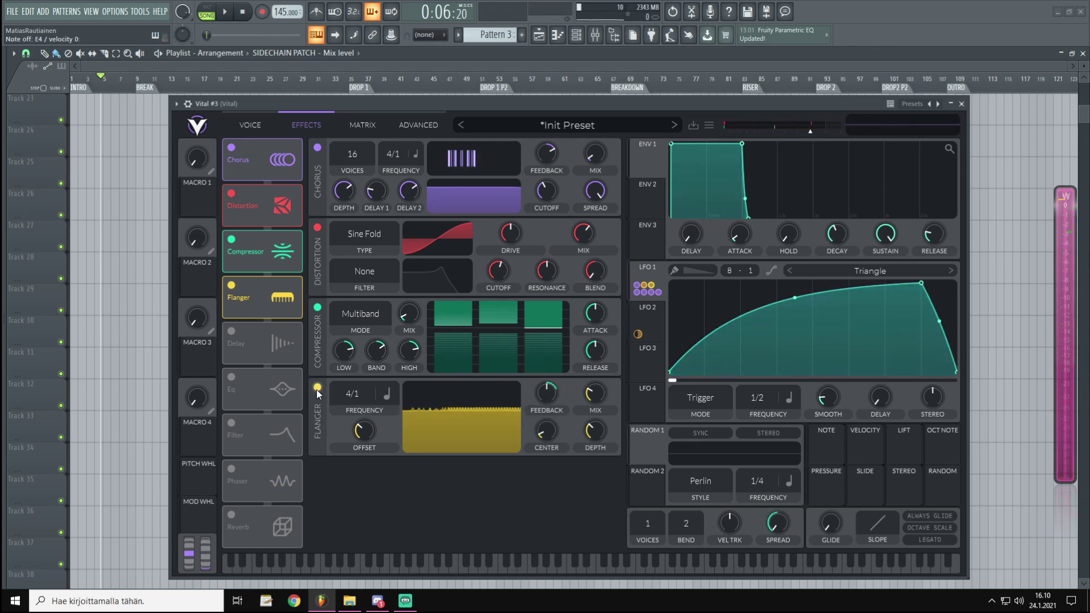
Step: Enable the EQ directly after the Flanger and turn its low band into a high-pass at the lowest cutoff with about -4.6 dB gain
{"action": "left_click", "coordinate": [231, 377]}
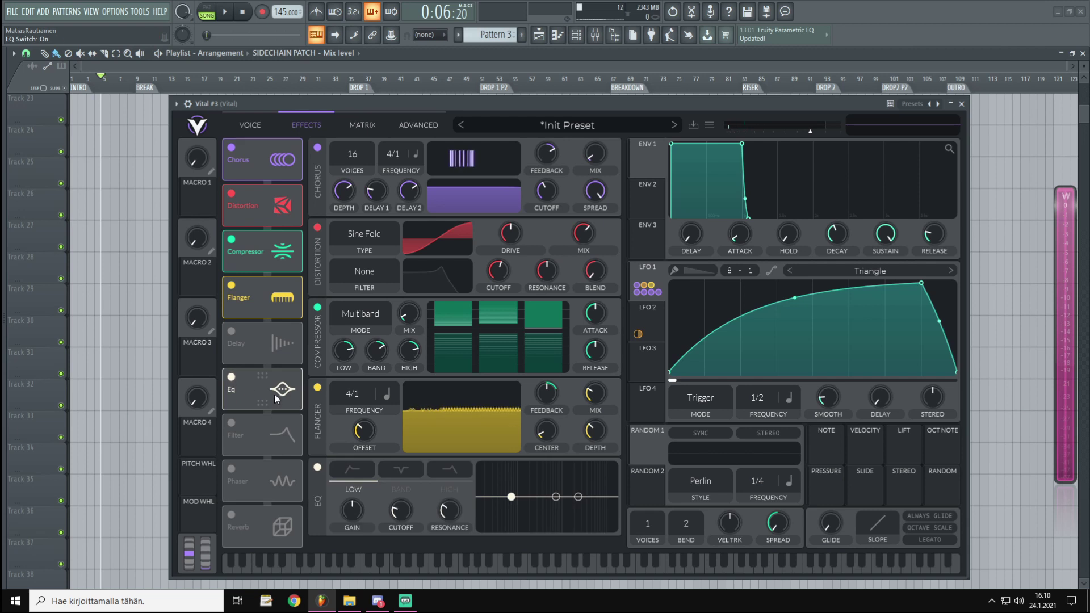
{"action": "left_click_drag", "start_coordinate": [266, 392], "coordinate": [266, 345]}
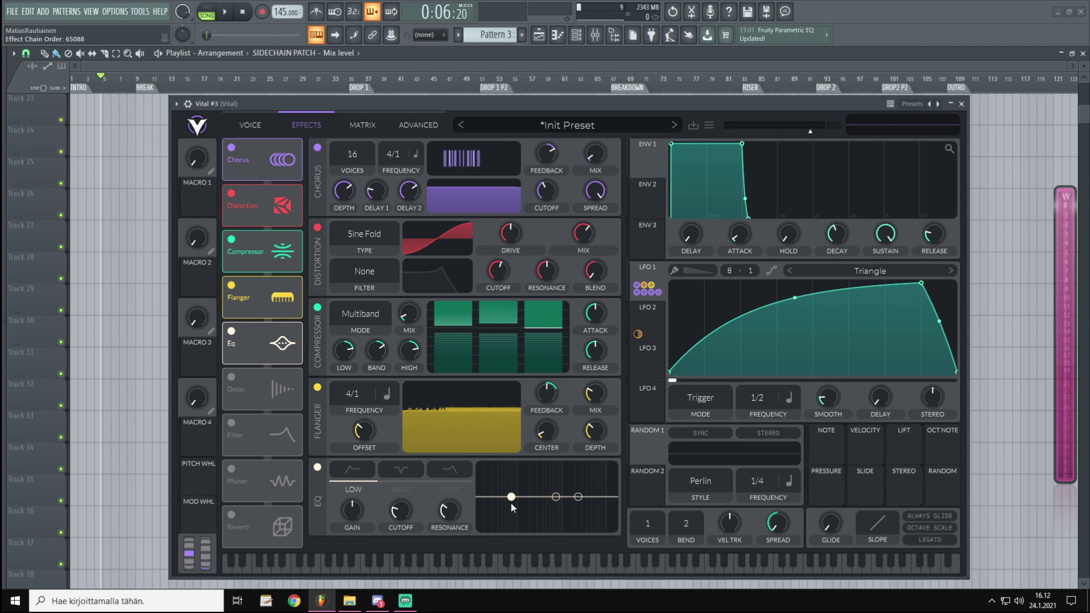
{"action": "left_click_drag", "start_coordinate": [510, 497], "coordinate": [521, 498]}
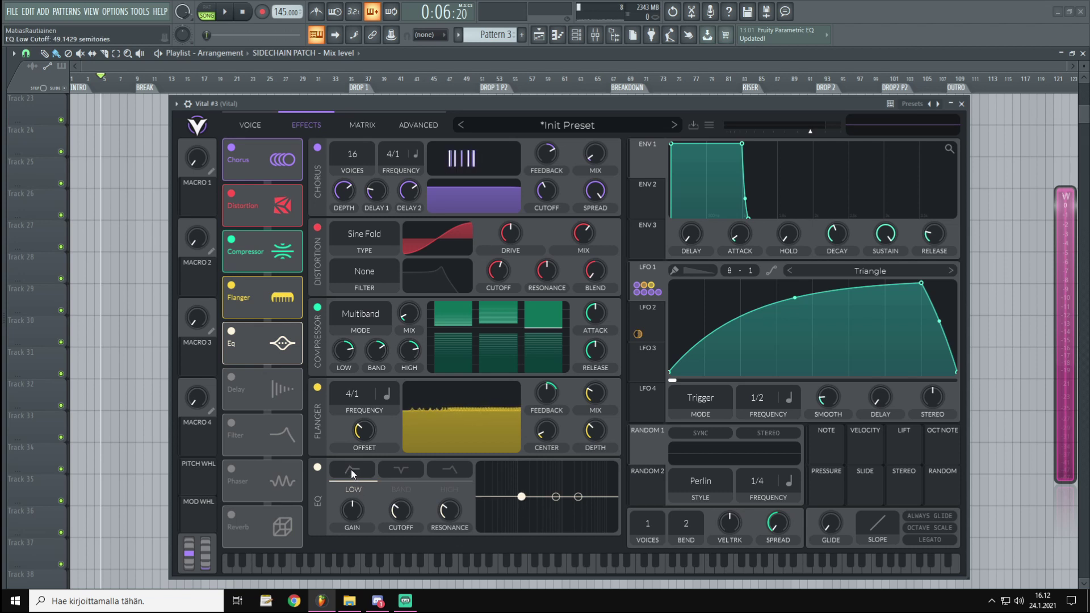
{"action": "left_click", "coordinate": [350, 469]}
{"action": "left_click_drag", "start_coordinate": [521, 497], "coordinate": [476, 505]}
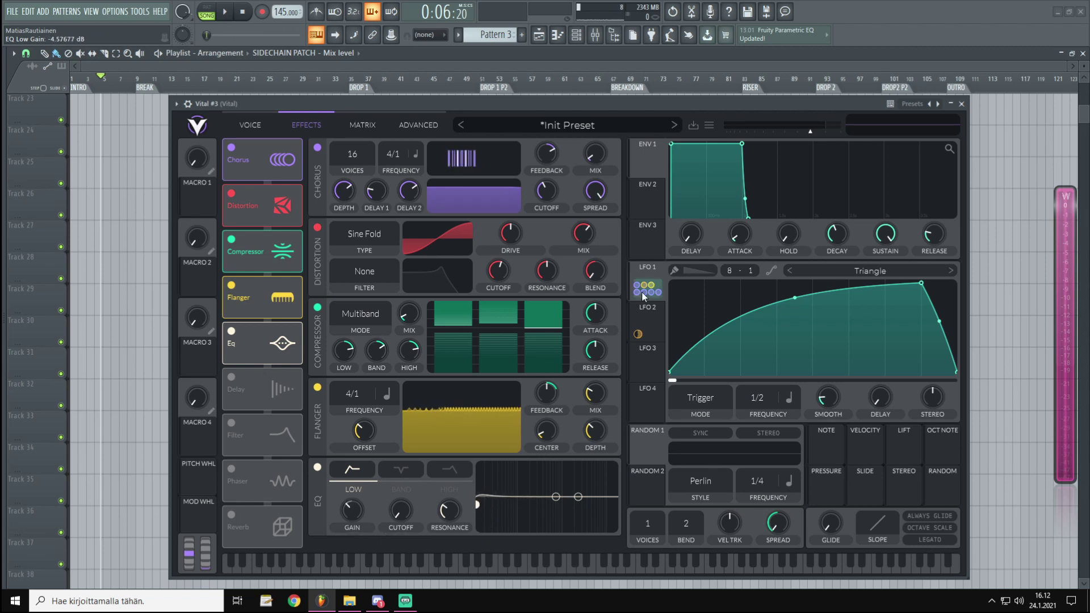
Step: Assign LFO 1 to the EQ low band's cutoff and fine-tune the modulation amount while playing a note
{"action": "left_click_drag", "start_coordinate": [650, 284], "coordinate": [400, 514]}
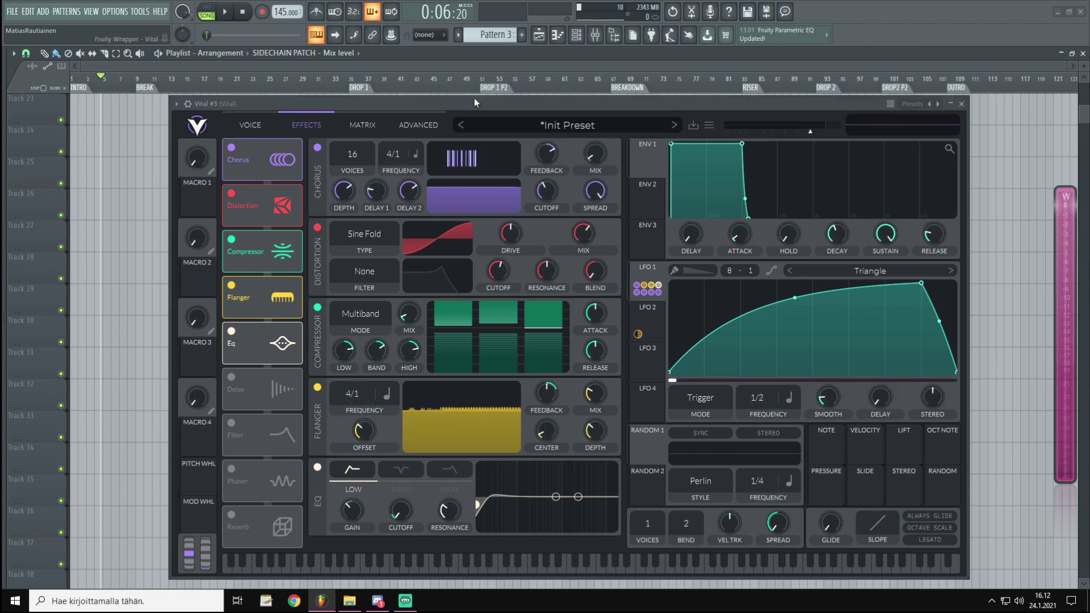
{"action": "key", "text": "x"}
{"action": "mouse_move", "coordinate": [400, 539]}
{"action": "left_mouse_down"}
{"action": "mouse_move", "coordinate": [400, 560]}
{"action": "mouse_move", "coordinate": [400, 542]}
{"action": "left_mouse_up"}
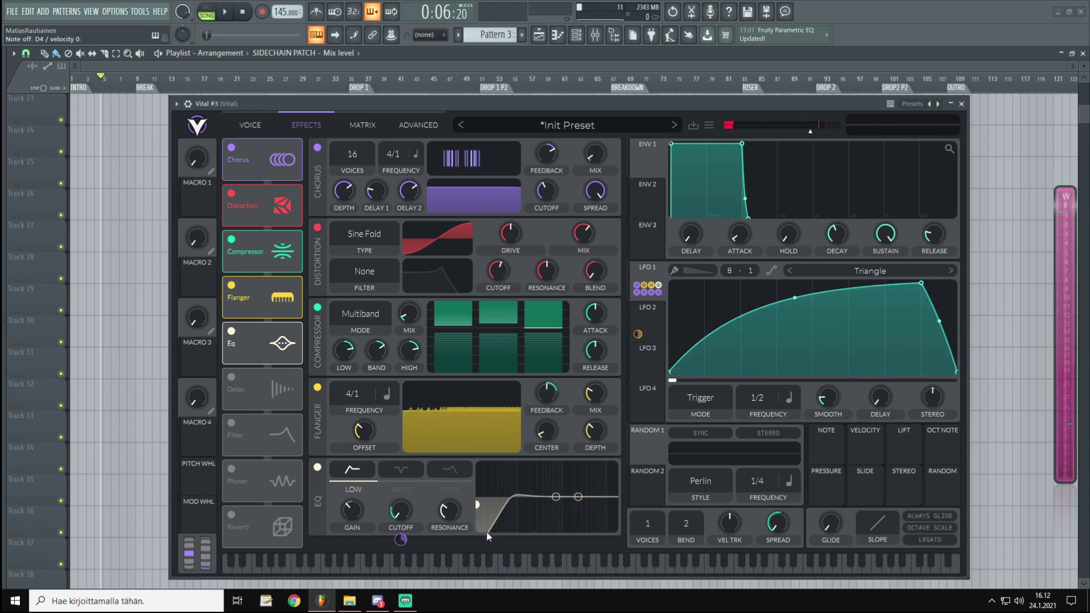
Step: Try Notch mode on the EQ's middle band, return it to Shelf and pull it down into a cut at about 98 semitones
{"action": "left_click", "coordinate": [399, 492]}
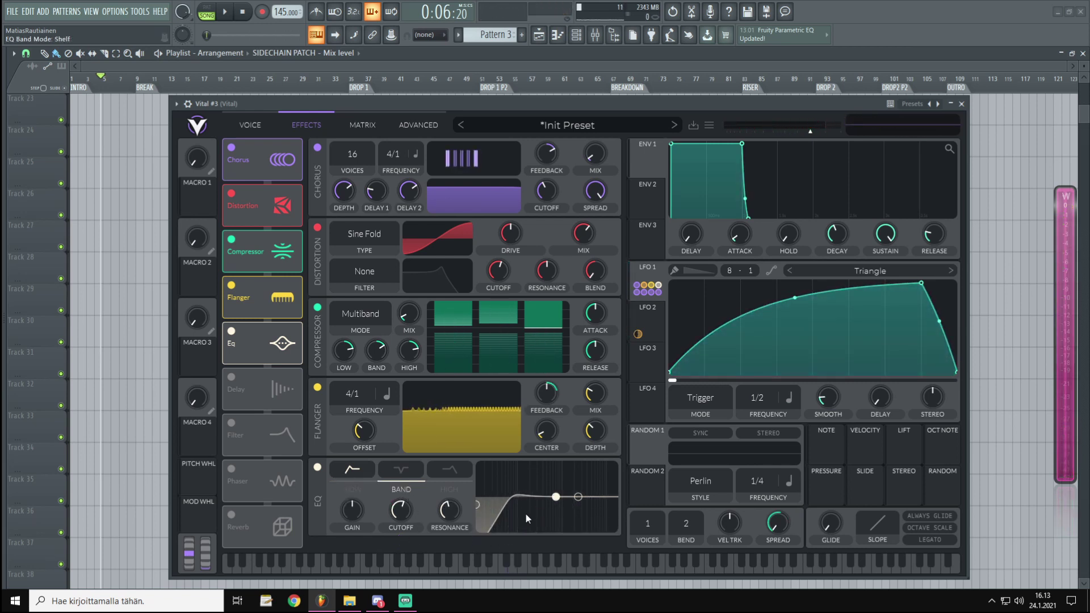
{"action": "left_click", "coordinate": [396, 468]}
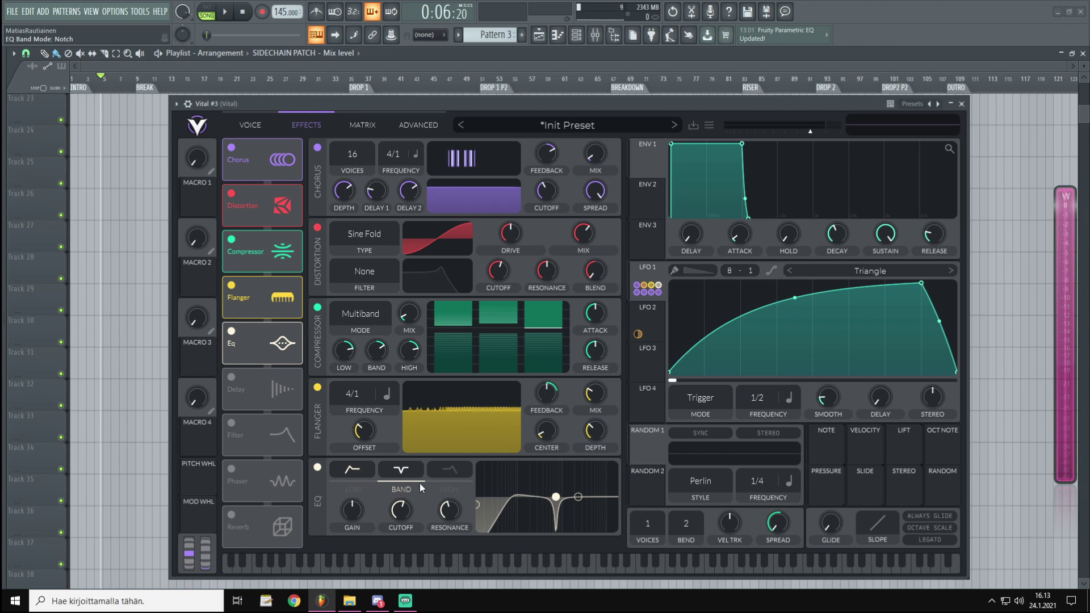
{"action": "left_click_drag", "start_coordinate": [556, 497], "coordinate": [566, 485]}
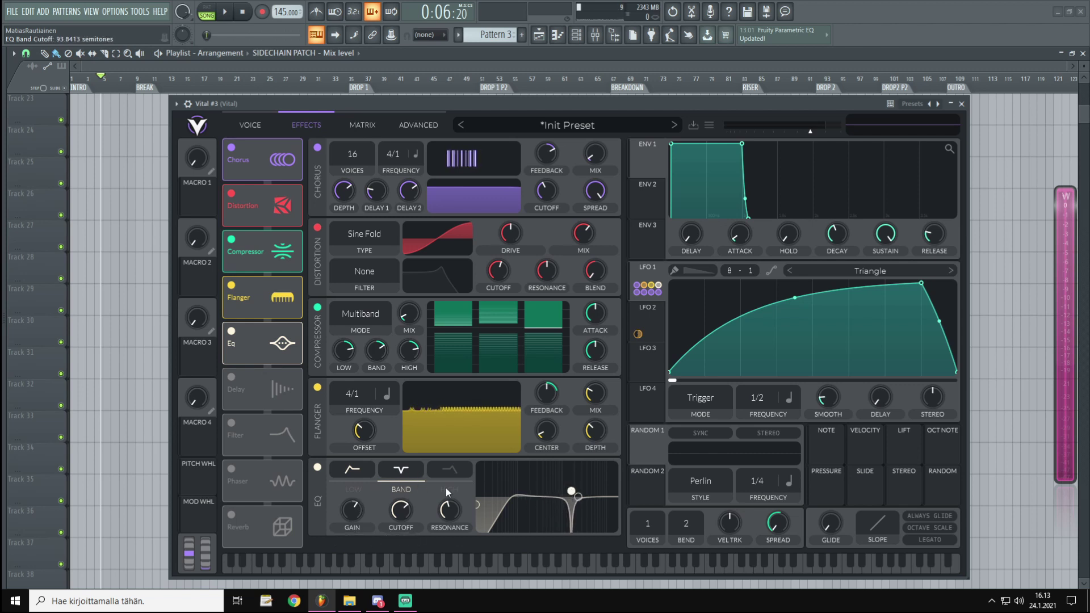
{"action": "left_click", "coordinate": [407, 471]}
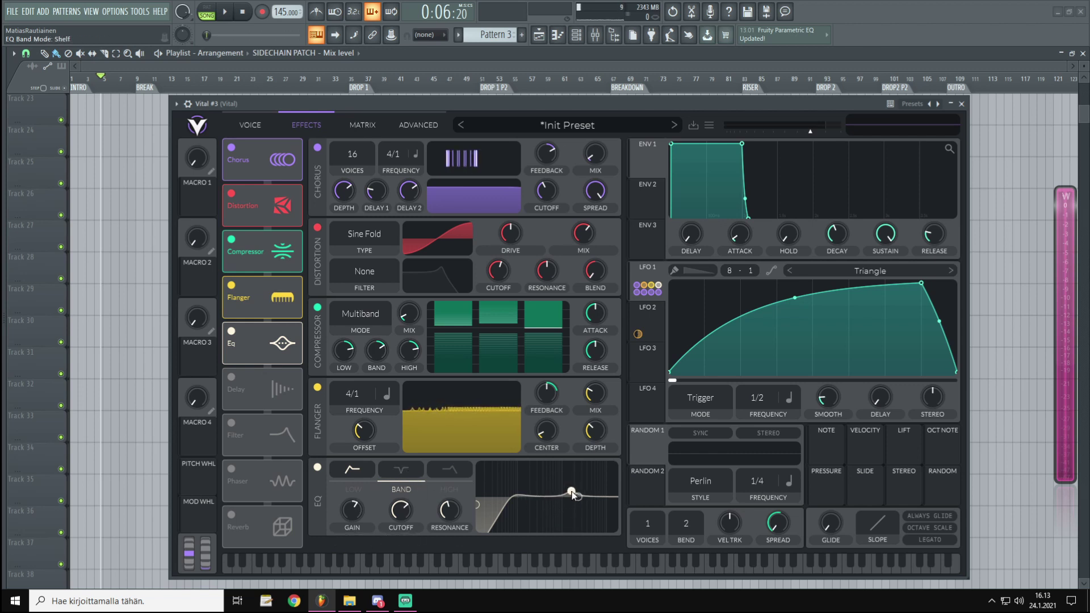
{"action": "left_click_drag", "start_coordinate": [571, 492], "coordinate": [576, 517]}
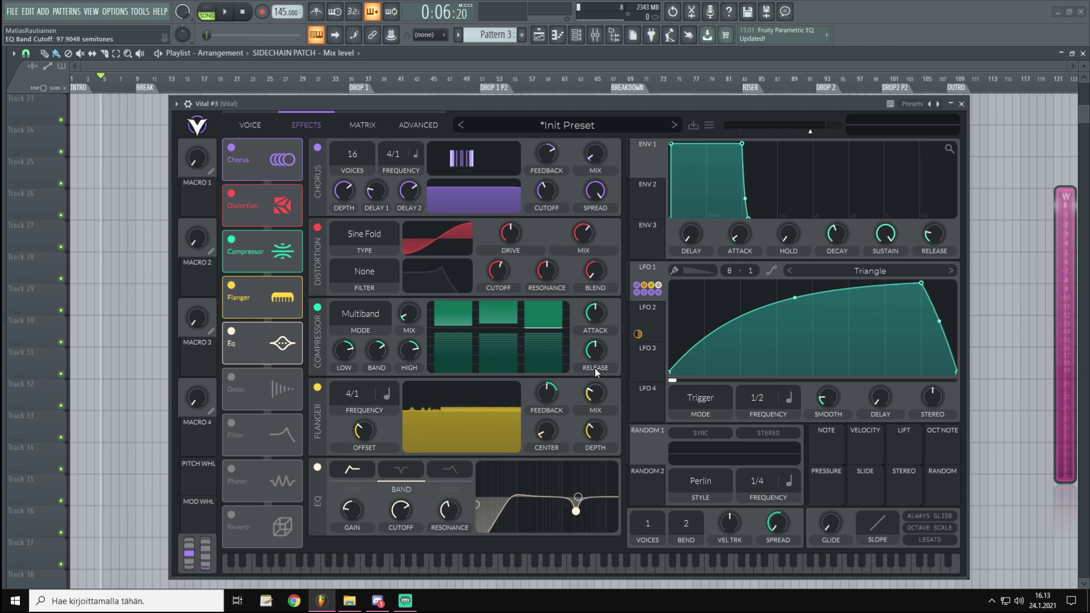
Step: Modulate the EQ middle band's cutoff with LFO 1, adjust the amount by ear and raise the cutoff to about 105 semitones
{"action": "left_click_drag", "start_coordinate": [653, 265], "coordinate": [402, 572]}
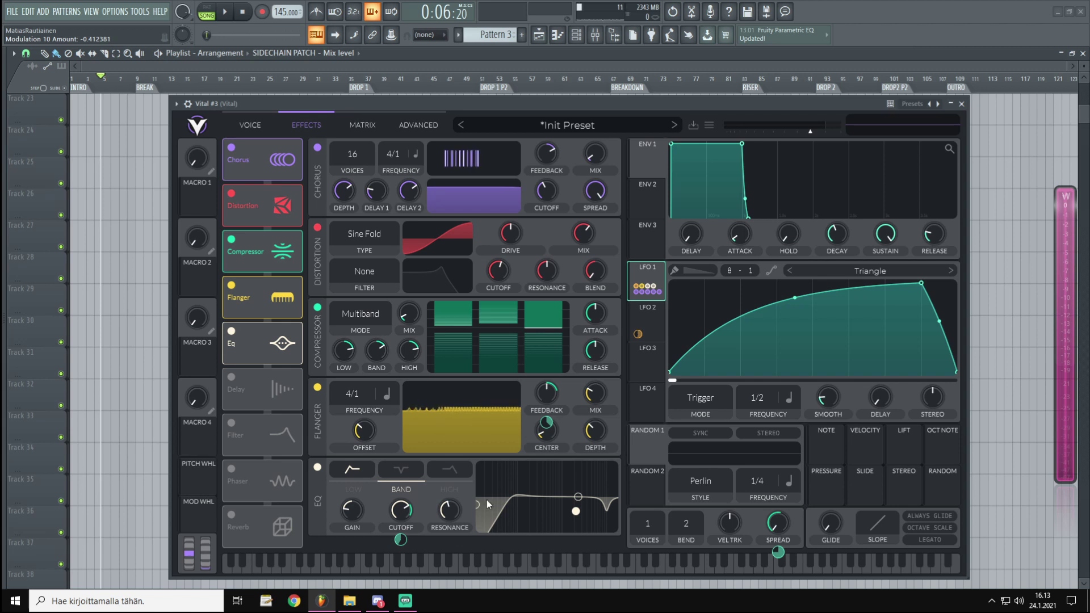
{"action": "left_click", "coordinate": [454, 106]}
{"action": "key", "text": "x"}
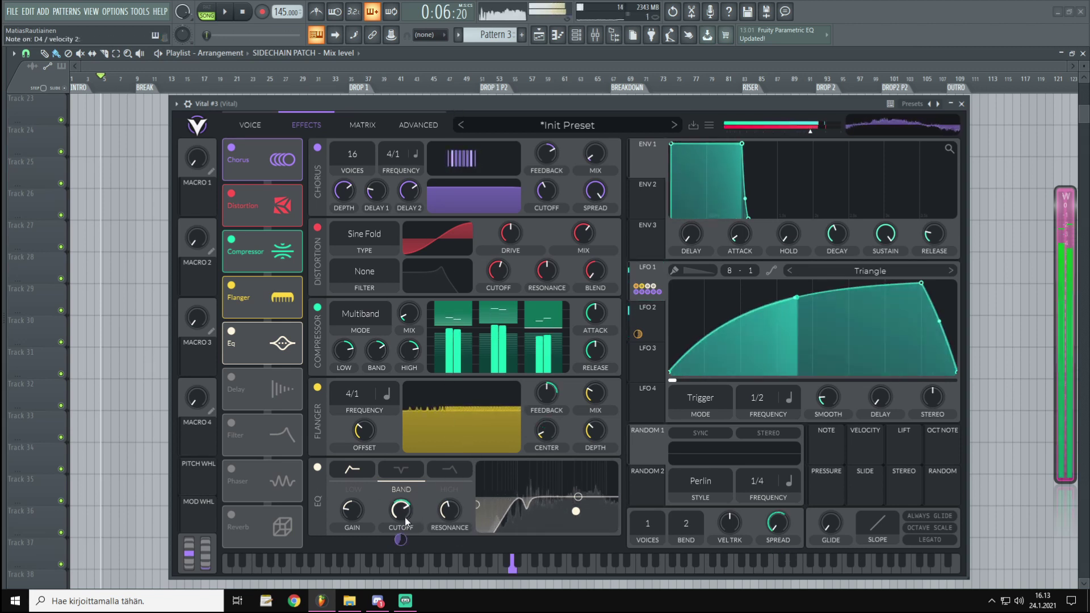
{"action": "mouse_move", "coordinate": [400, 539]}
{"action": "left_mouse_down"}
{"action": "mouse_move", "coordinate": [400, 585]}
{"action": "mouse_move", "coordinate": [400, 558]}
{"action": "left_mouse_up"}
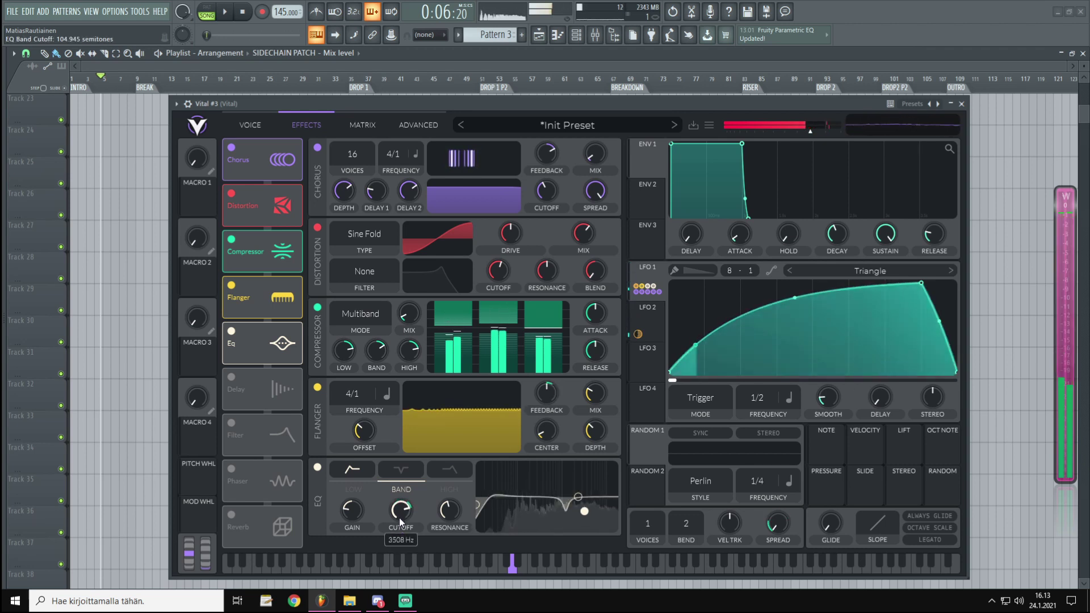
{"action": "left_click_drag", "start_coordinate": [400, 539], "coordinate": [399, 511]}
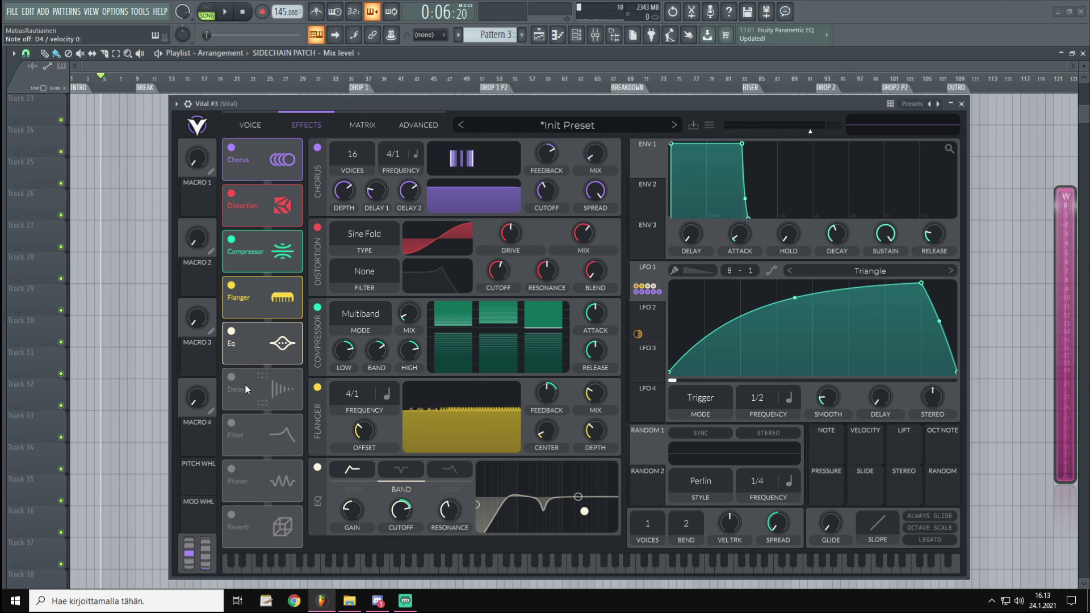
Step: Enable the Reverb directly after the EQ and cut its low and high bands fully, with the high cutoff at about 111 semitones
{"action": "left_click", "coordinate": [231, 512]}
{"action": "left_click_drag", "start_coordinate": [266, 534], "coordinate": [281, 392]}
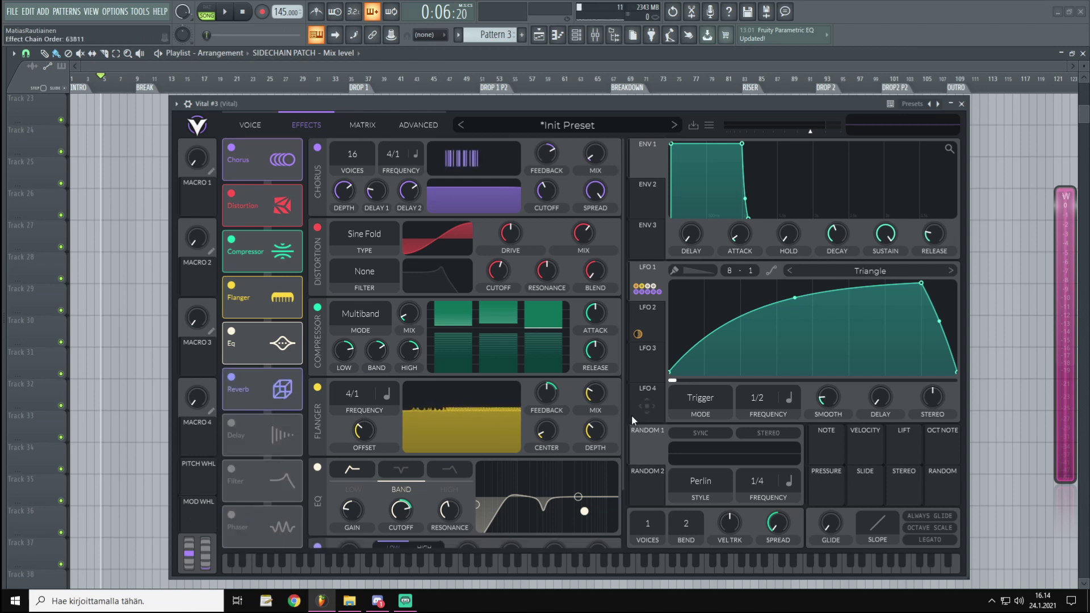
{"action": "scroll", "coordinate": [624, 431], "scroll_direction": "down", "scroll_amount": 2}
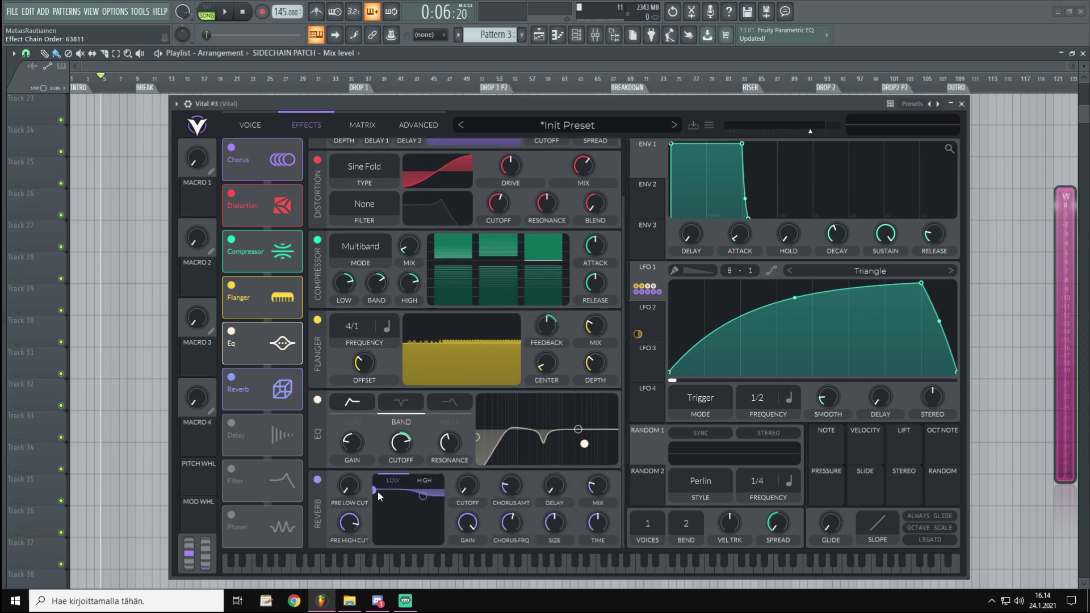
{"action": "left_click_drag", "start_coordinate": [373, 490], "coordinate": [408, 584]}
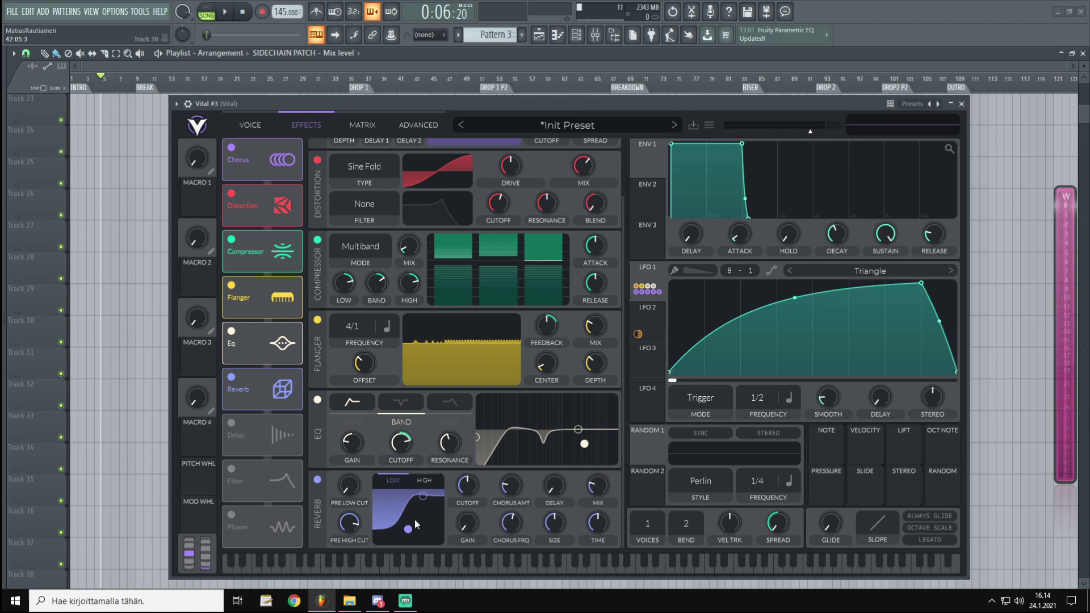
{"action": "left_click_drag", "start_coordinate": [421, 496], "coordinate": [435, 544]}
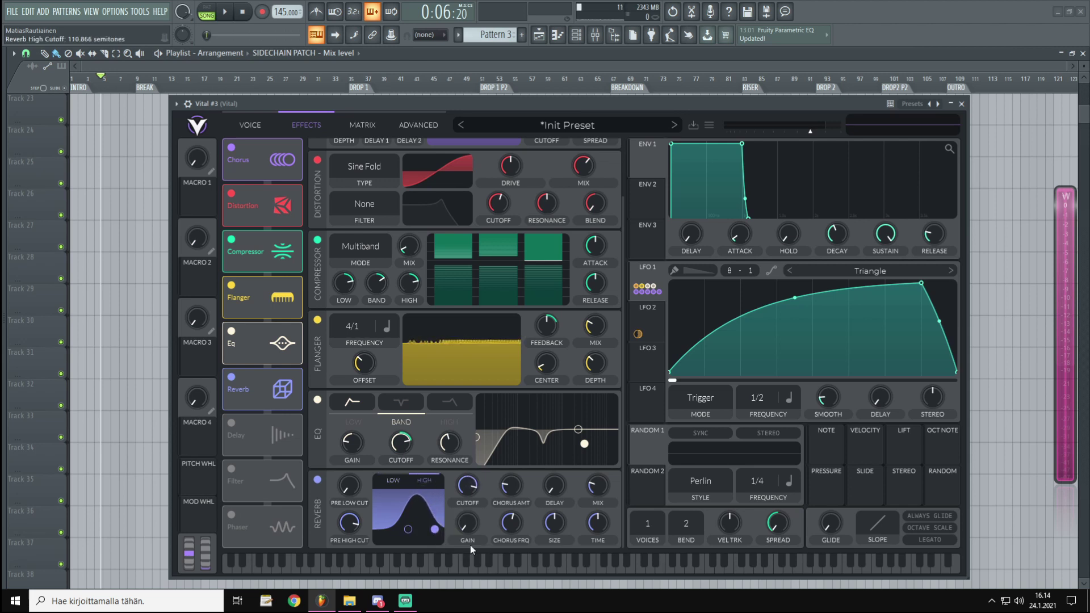
Step: Set the Reverb's size to 60% and lower its mix
{"action": "left_click_drag", "start_coordinate": [560, 526], "coordinate": [564, 522]}
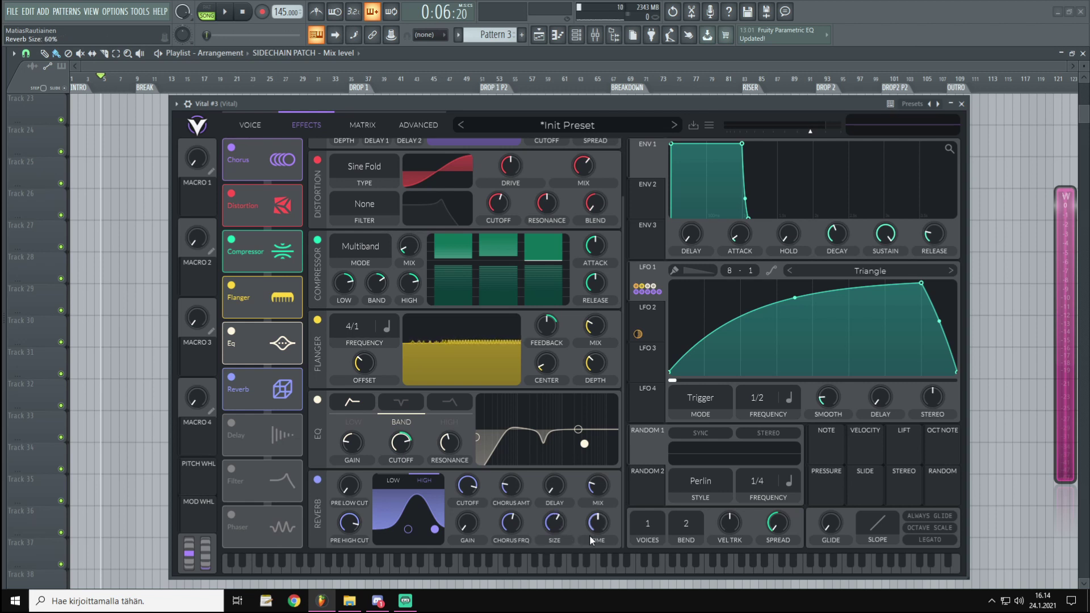
{"action": "mouse_move", "coordinate": [600, 529]}
{"action": "left_click_drag", "start_coordinate": [593, 489], "coordinate": [593, 507]}
Step: Return to the oscillator and filter overview and play several test notes to audition the finished patch
{"action": "left_click", "coordinate": [247, 130]}
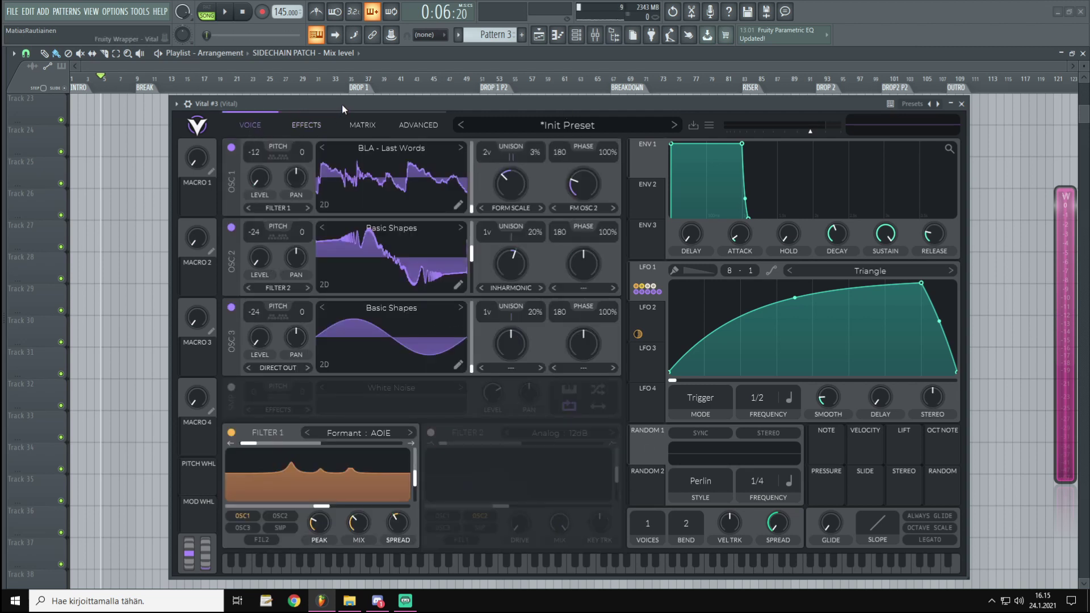
{"action": "key", "text": "v"}
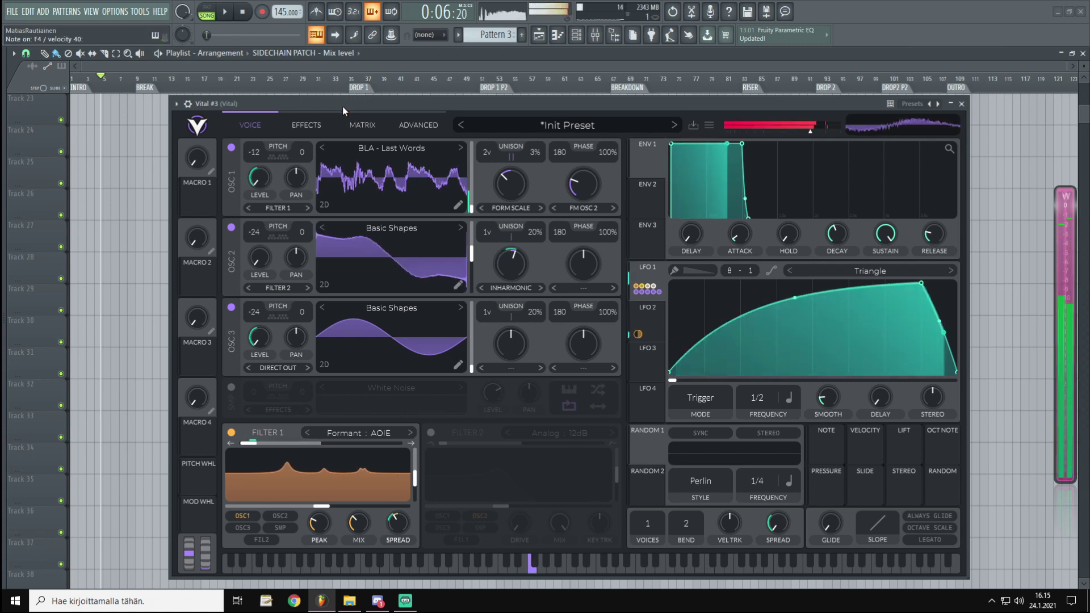
{"action": "key", "text": "v"}
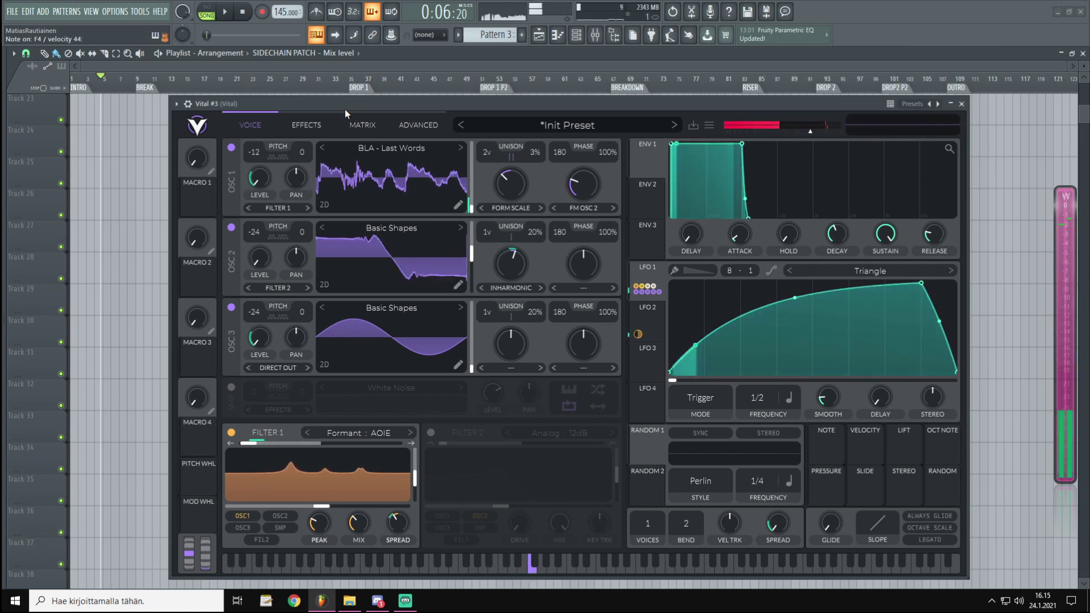
{"action": "key", "text": "x"}
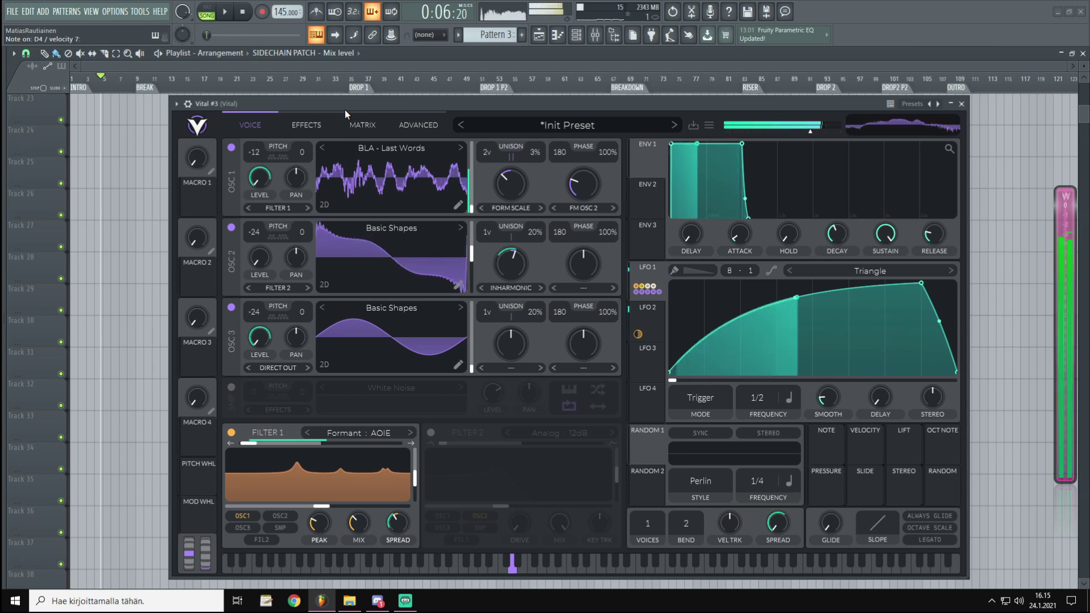
{"action": "key", "text": "v"}
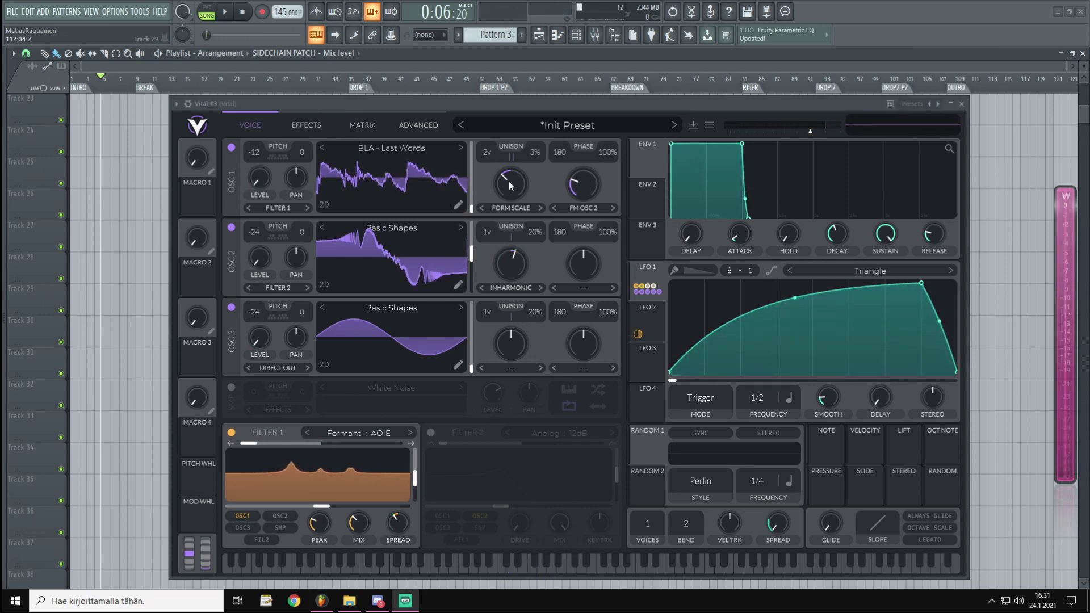
{"action": "left_click", "coordinate": [526, 111]}
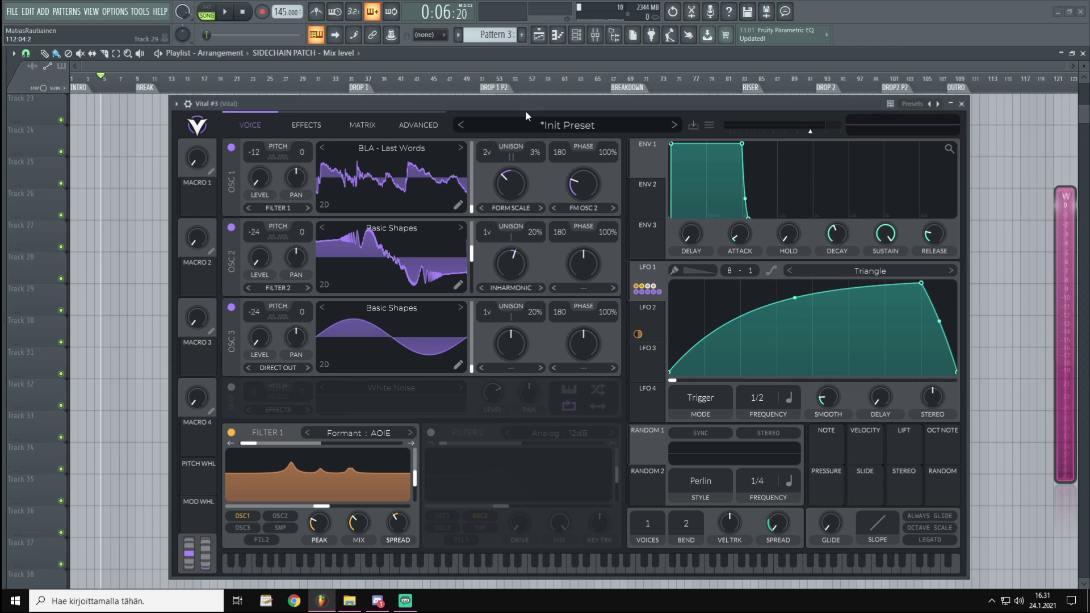